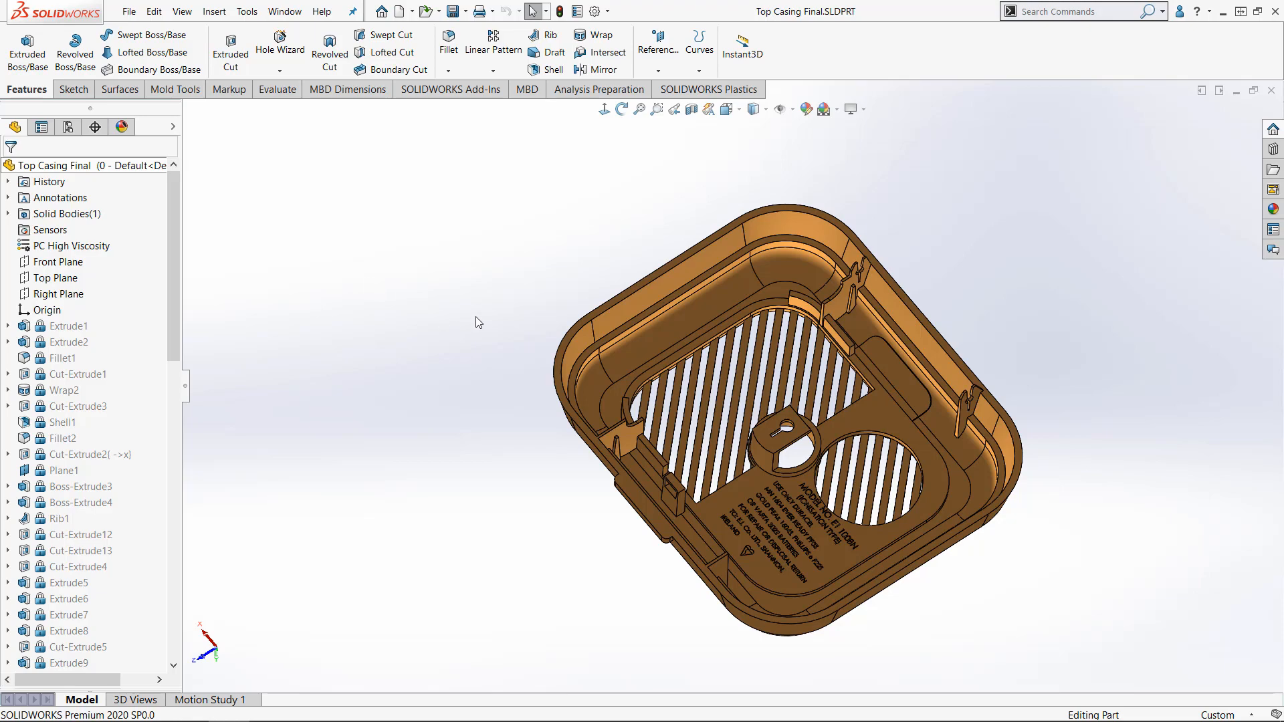
# - Inspect the casing from its front side, restore the previous view and activate the "1 - Thick 5mm" configuration
pyautogui.moveTo(492, 492); pyautogui.dragTo(789, 209, button='middle')
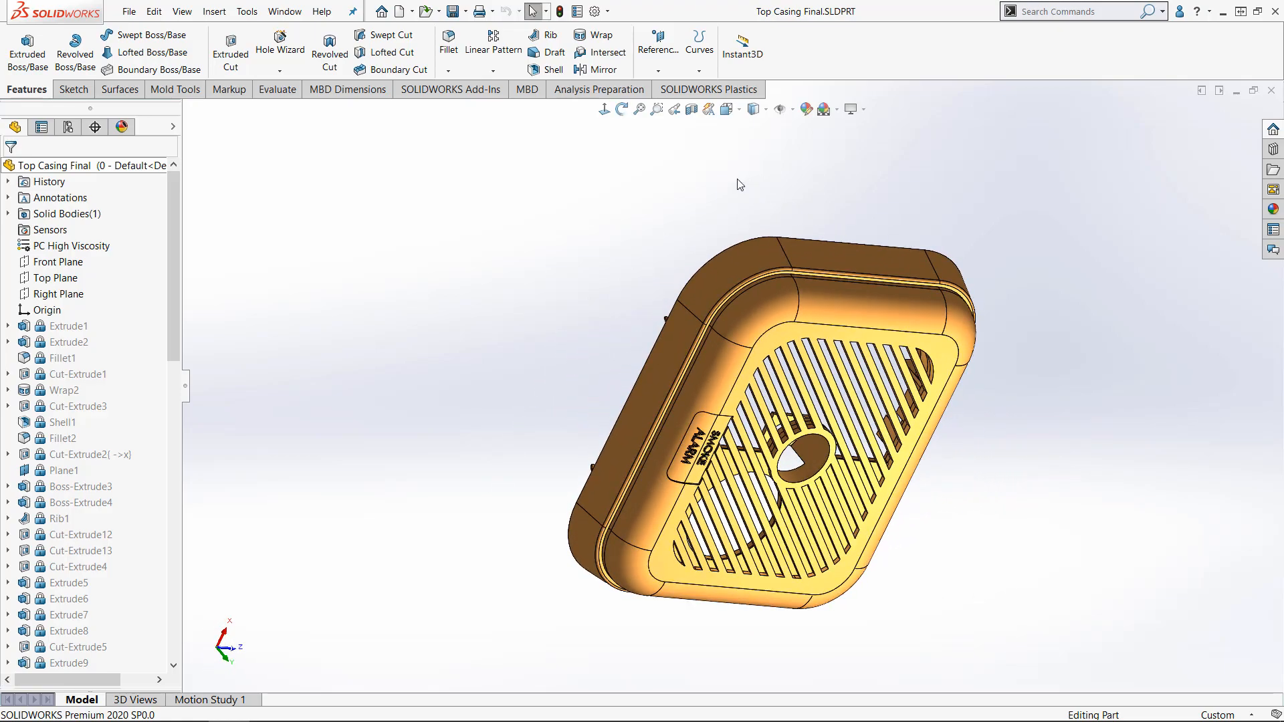
pyautogui.click(675, 115)
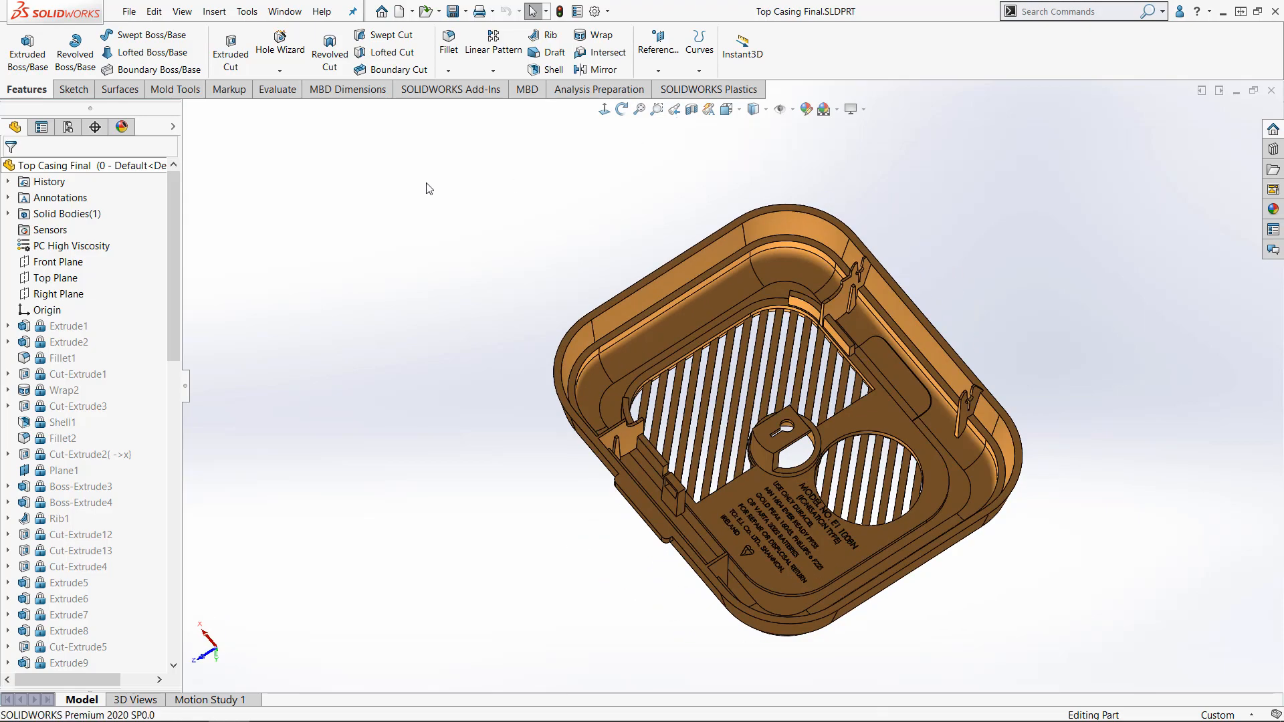
pyautogui.click(68, 127)
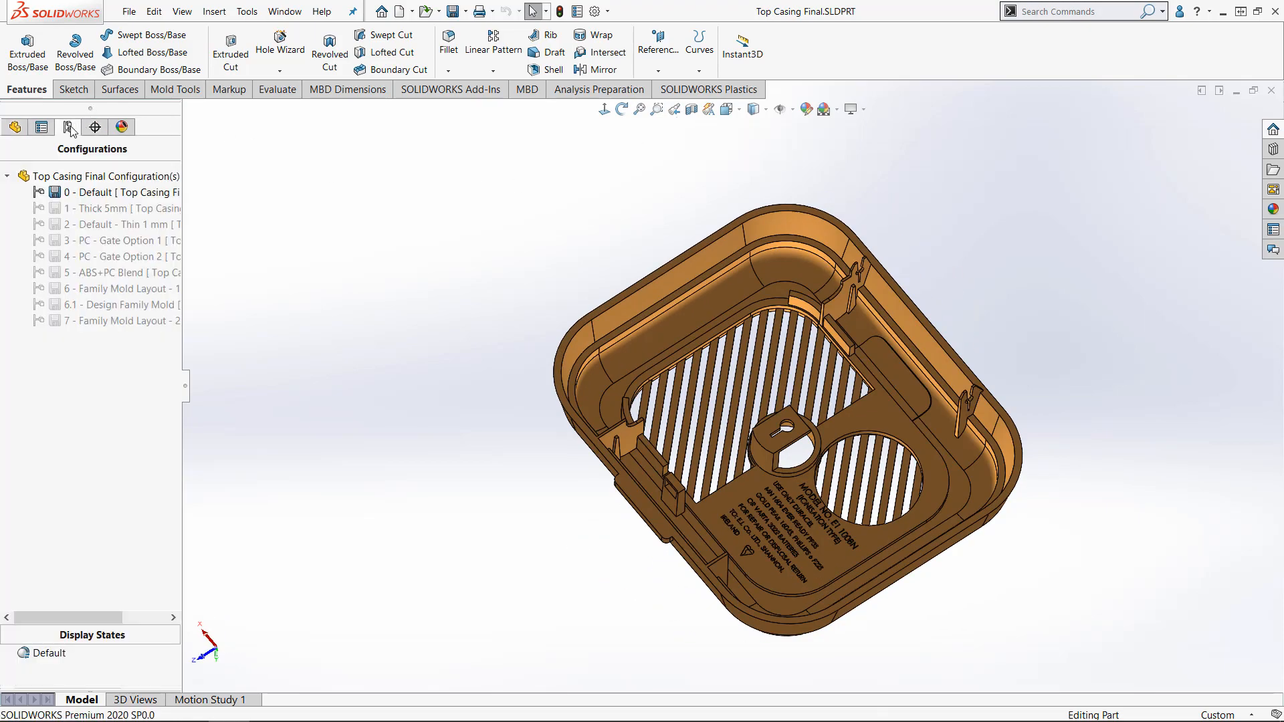
pyautogui.doubleClick(134, 209)
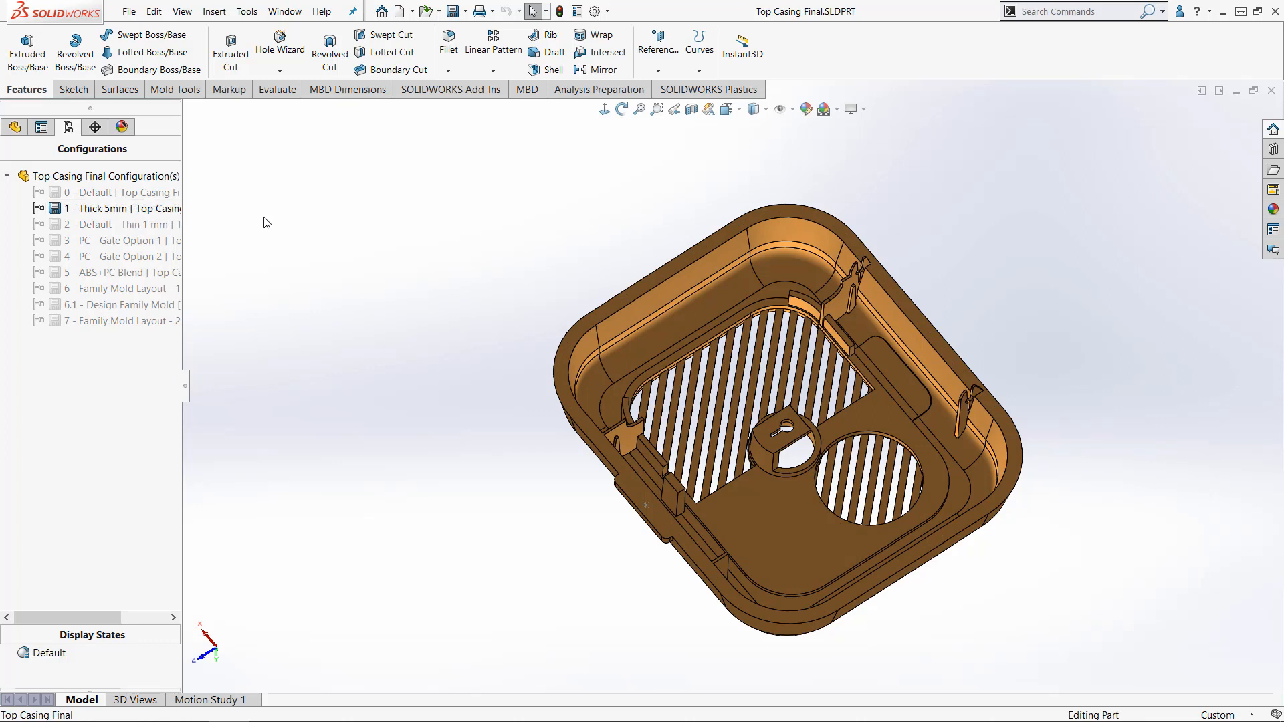
# - Create a new plastics study named "1 - Thick 5mm Study" with the Single Material process and the Shell analysis procedure
pyautogui.click(677, 95)
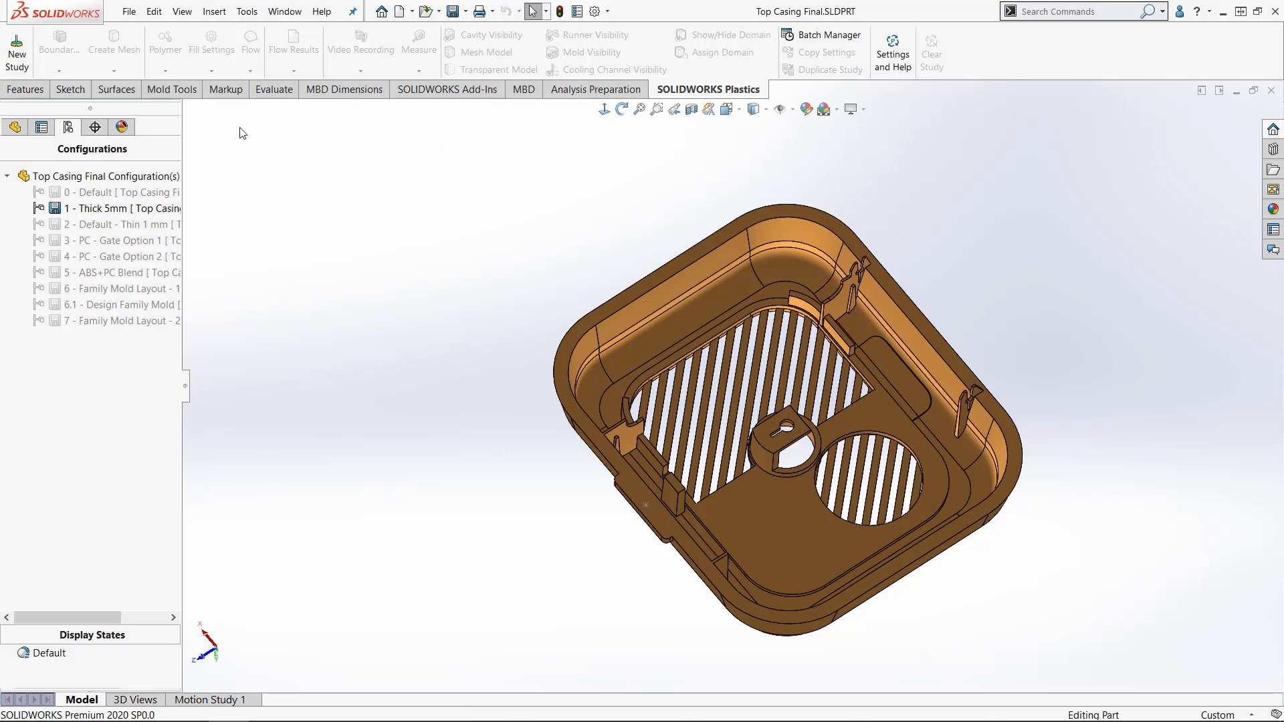
pyautogui.click(10, 55)
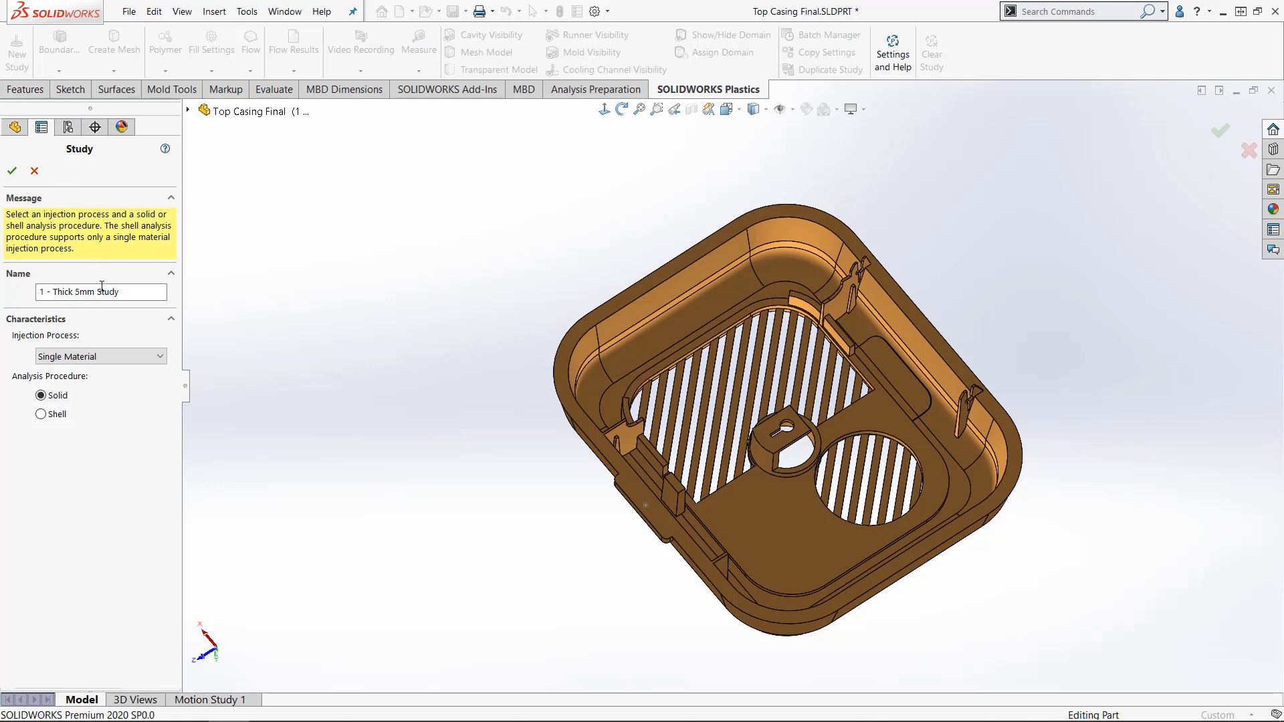
pyautogui.click(101, 355)
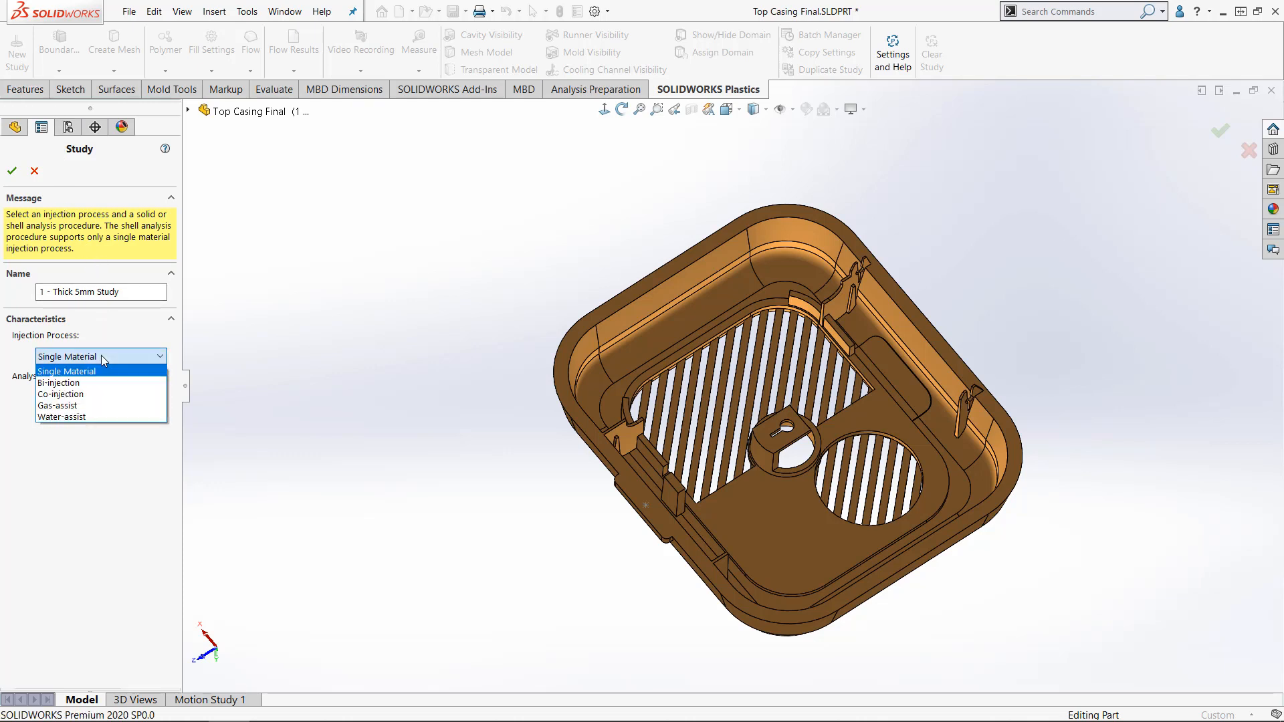
pyautogui.click(128, 442)
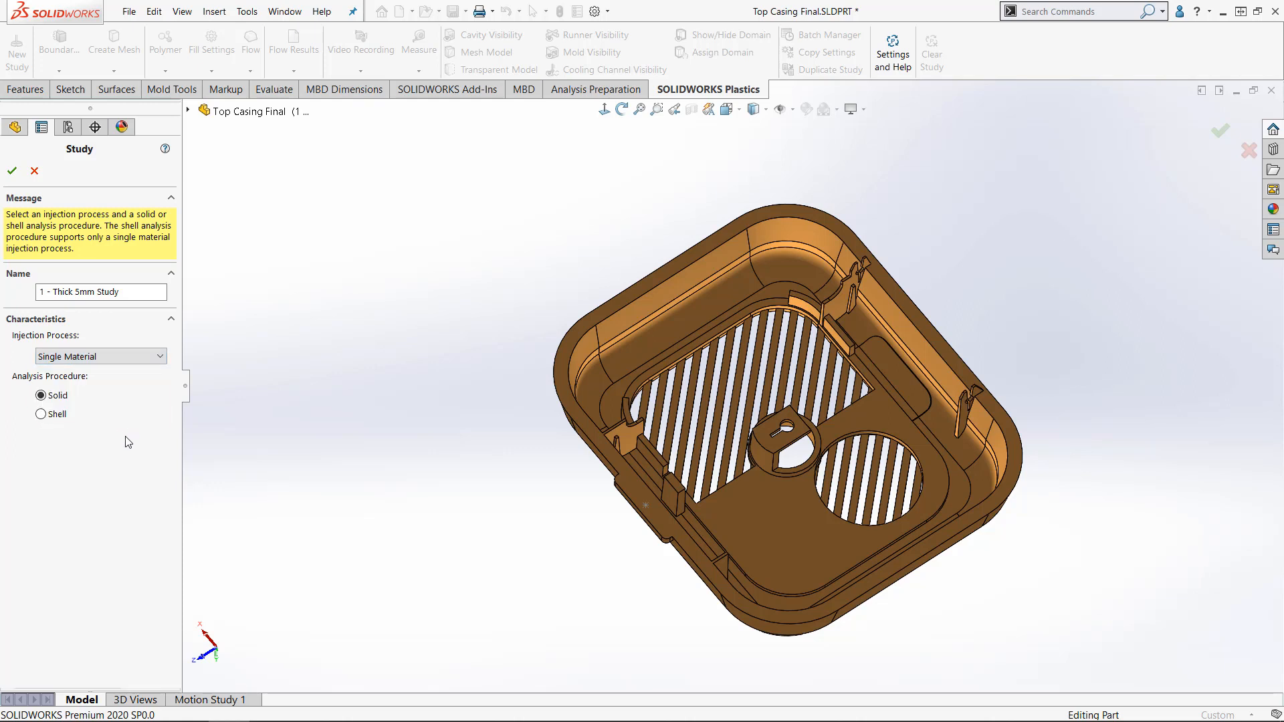
pyautogui.click(41, 415)
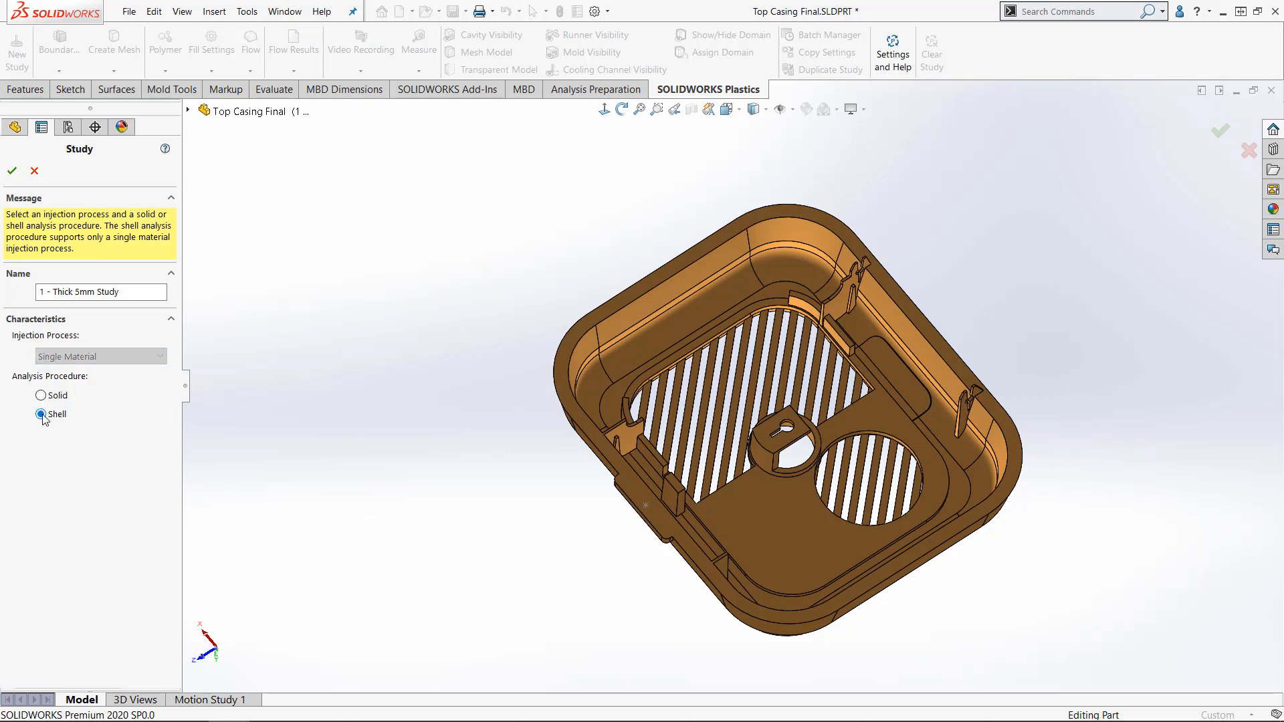
pyautogui.click(11, 172)
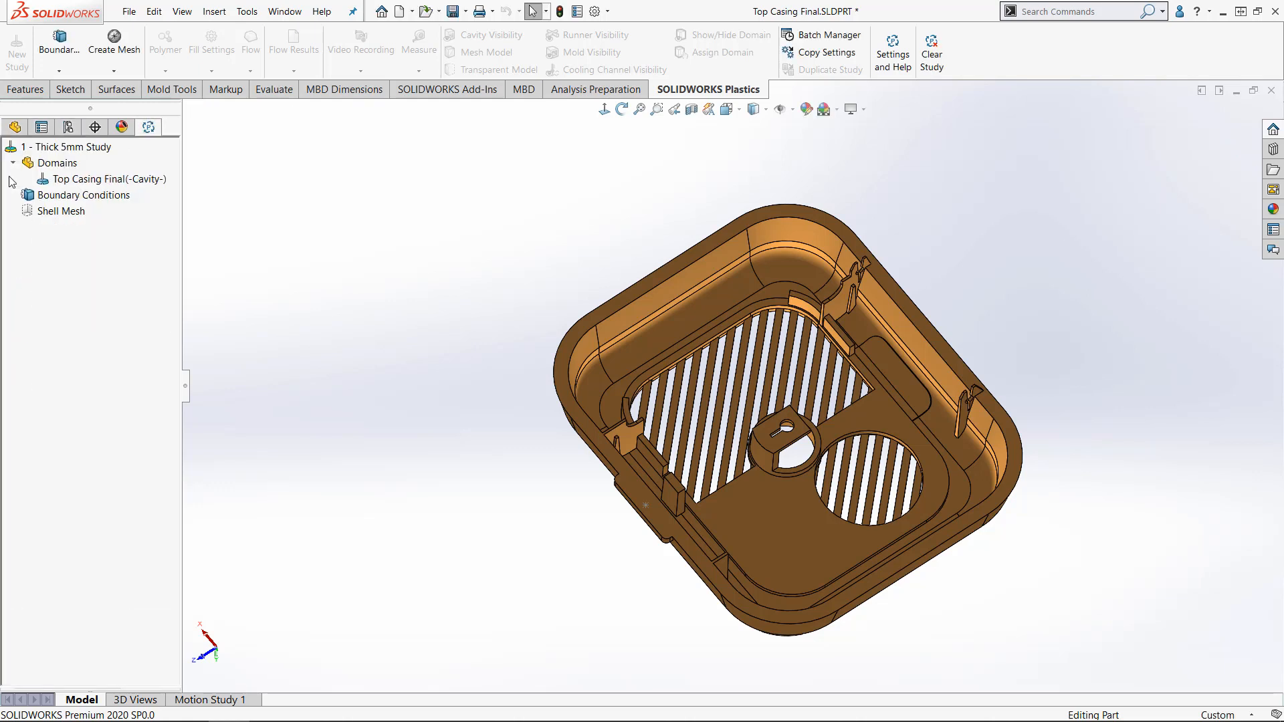
# - Add an injection location at the sketch point on the protruding tab along the casing's side rim
pyautogui.click(57, 197)
pyautogui.rightClick(57, 199)
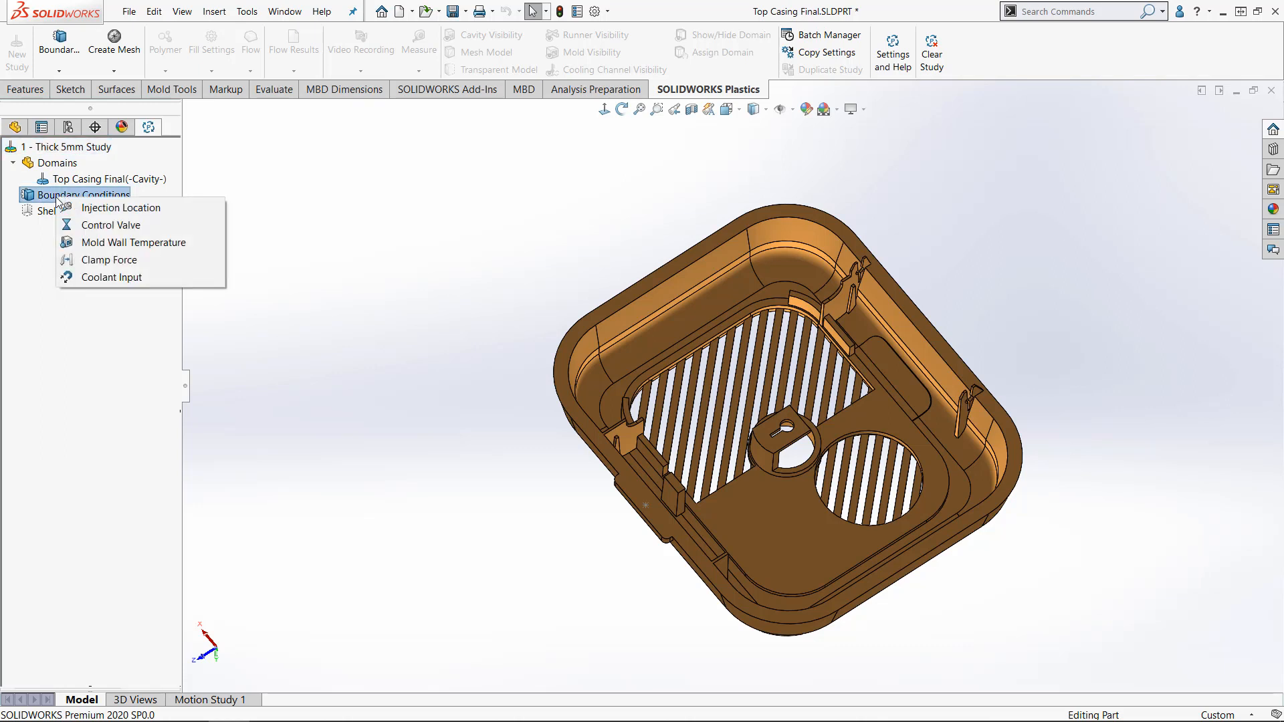
pyautogui.click(166, 210)
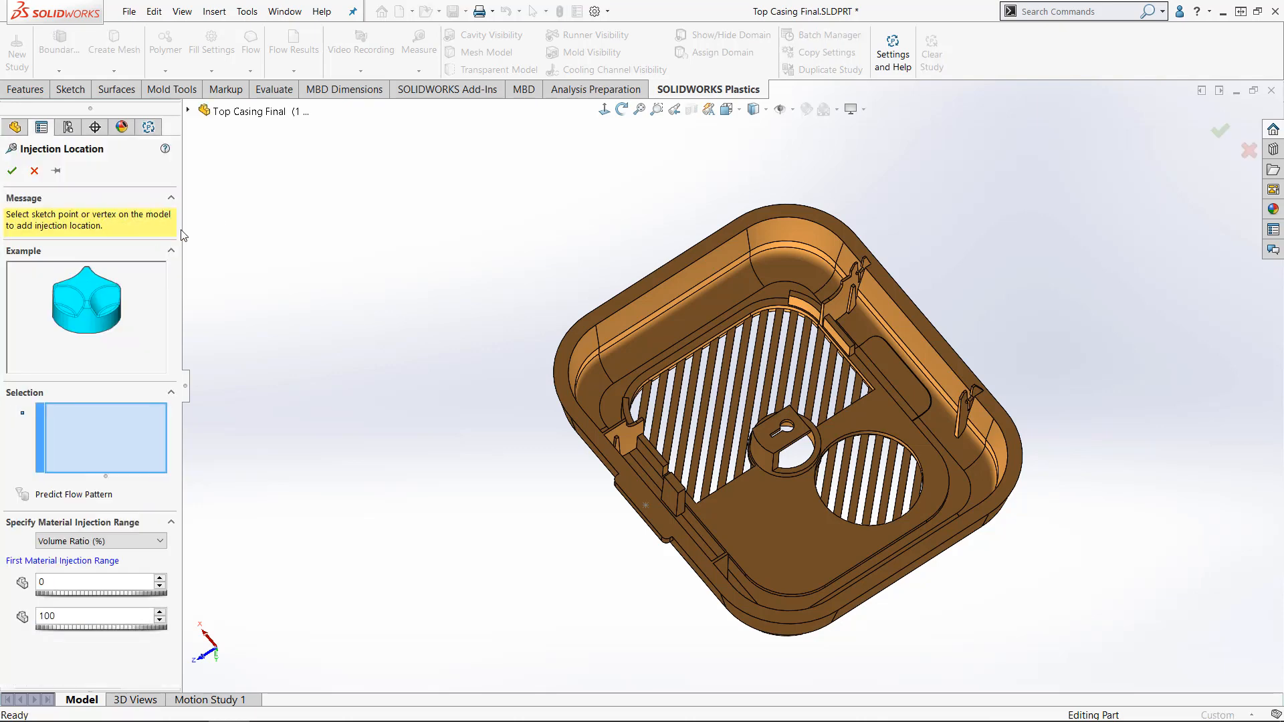
pyautogui.scroll(-5, 656, 495)
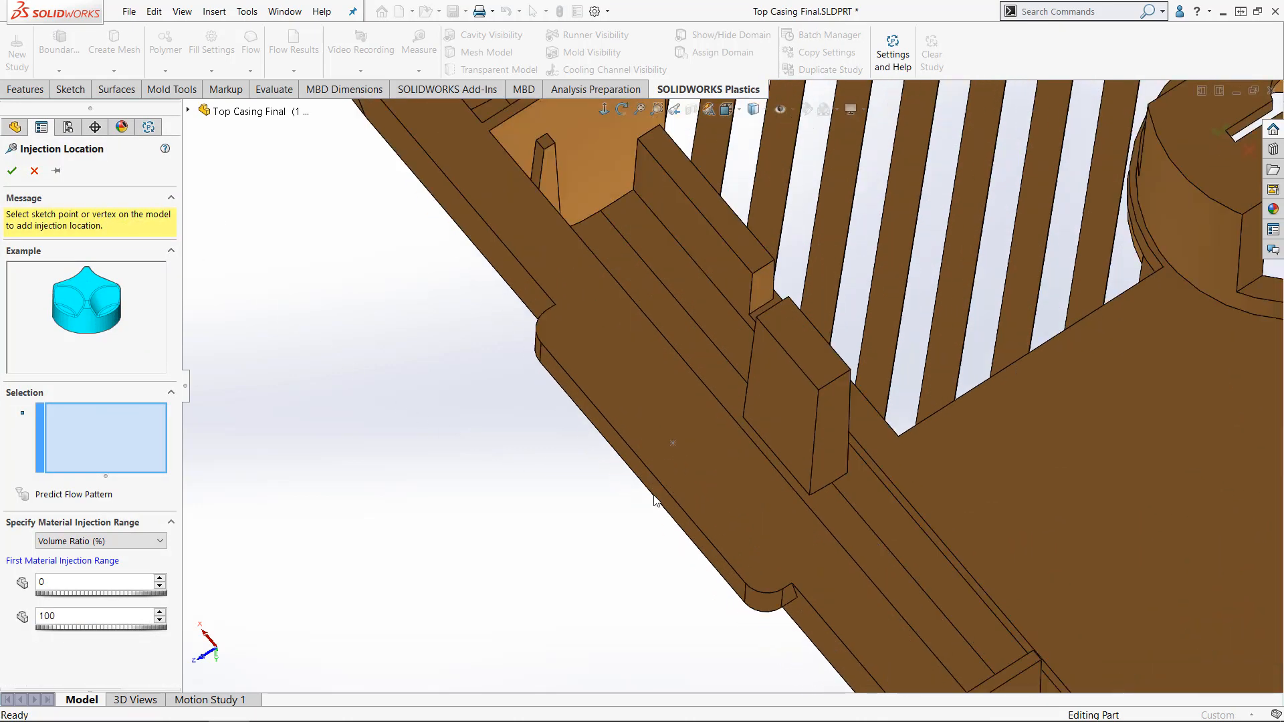
pyautogui.click(681, 428)
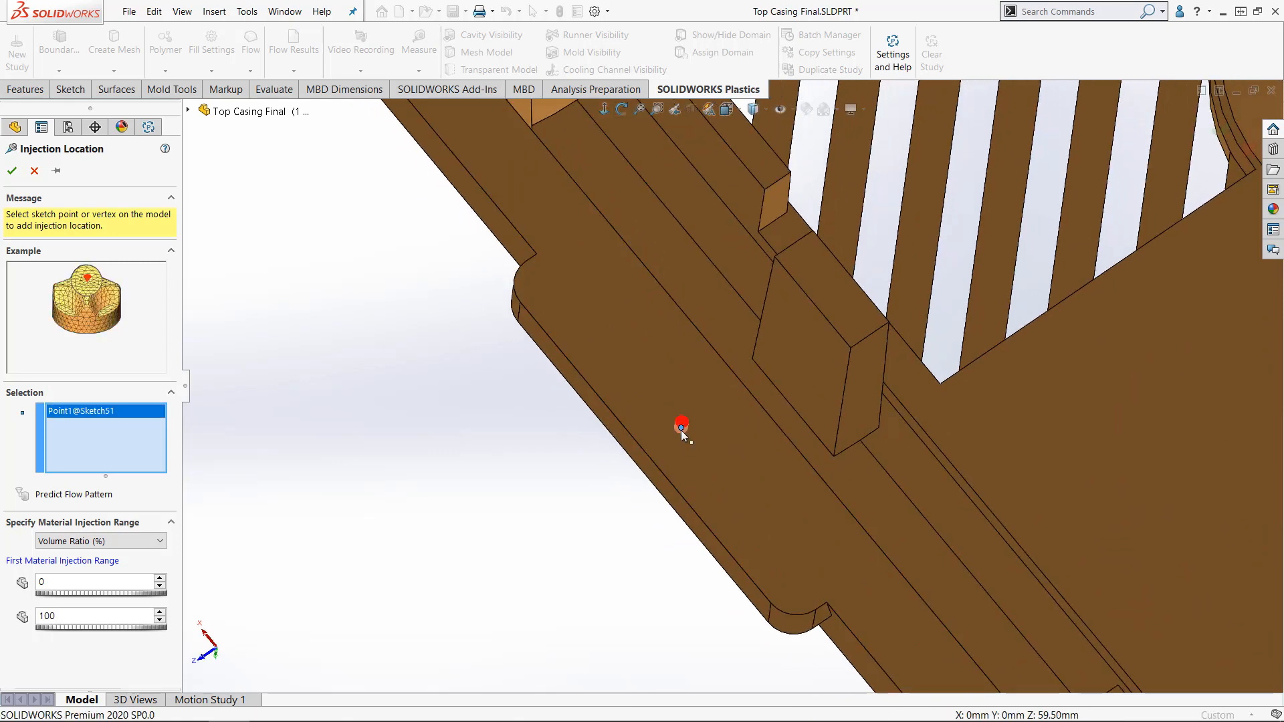
pyautogui.click(12, 171)
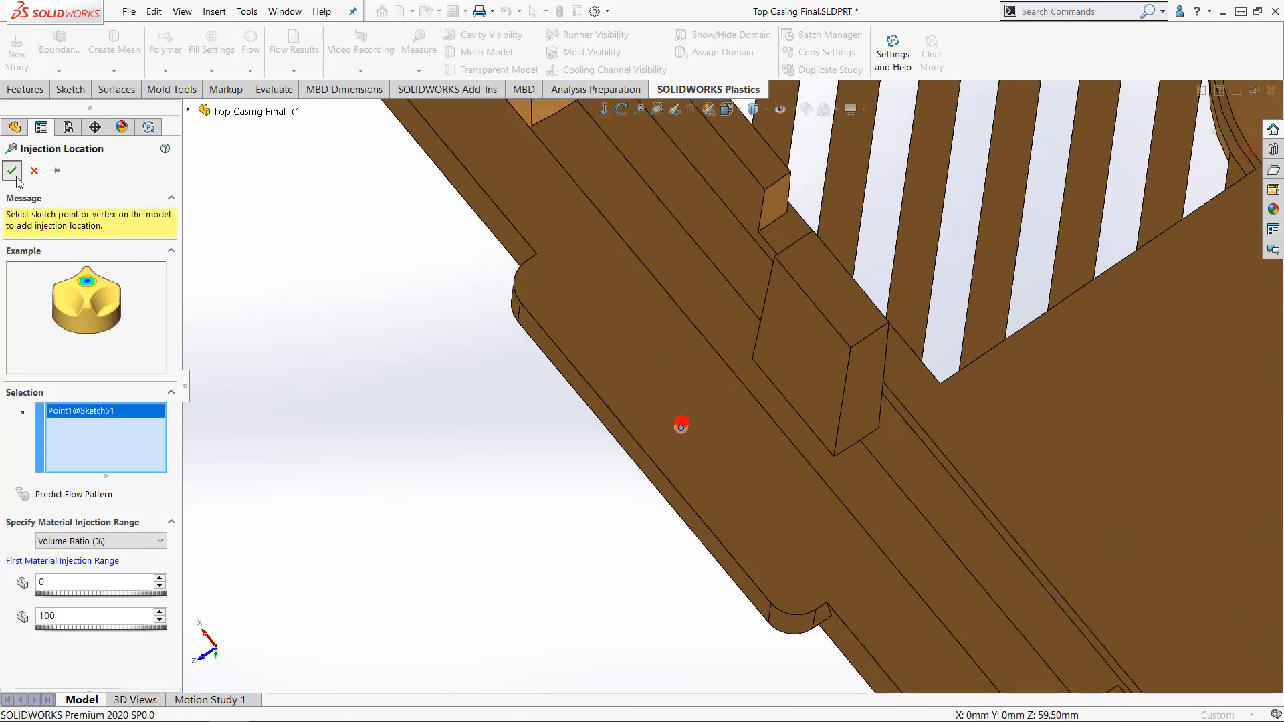
pyautogui.click(321, 339)
pyautogui.press('f')
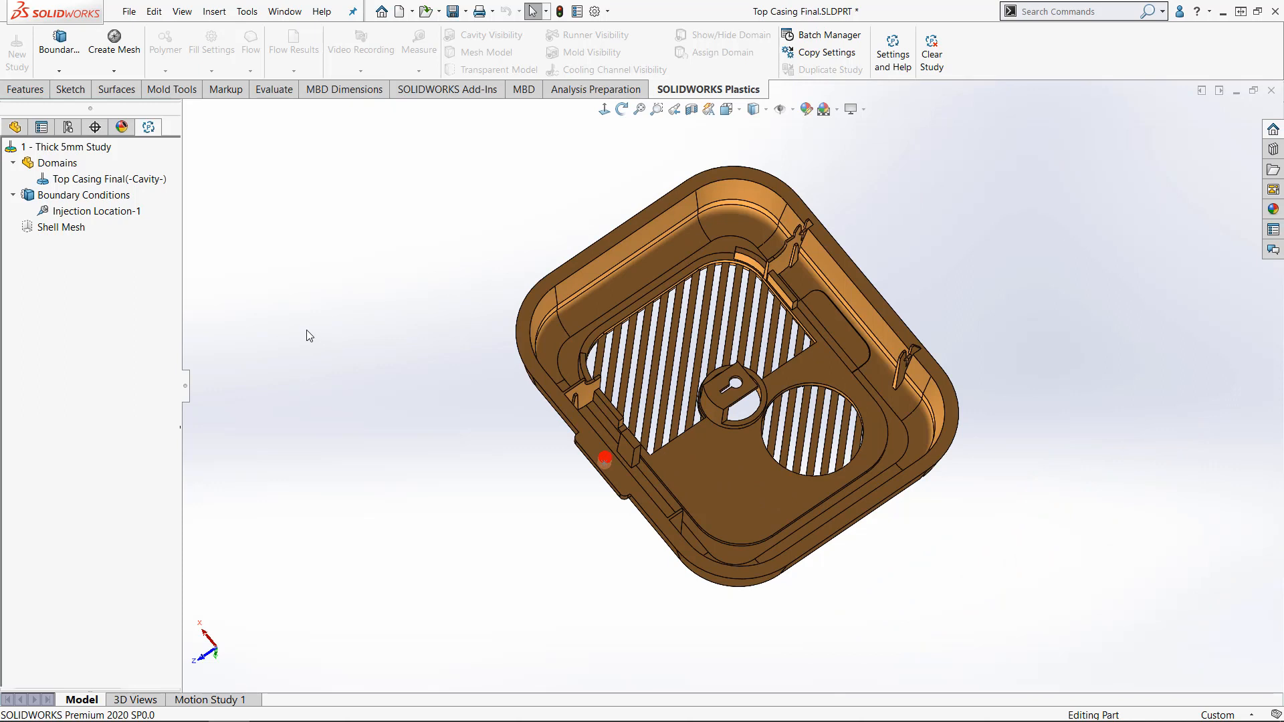
# - Create a Uniform shell mesh slightly coarser than the default, and recreate it with Curvature-based refinement
pyautogui.rightClick(77, 230)
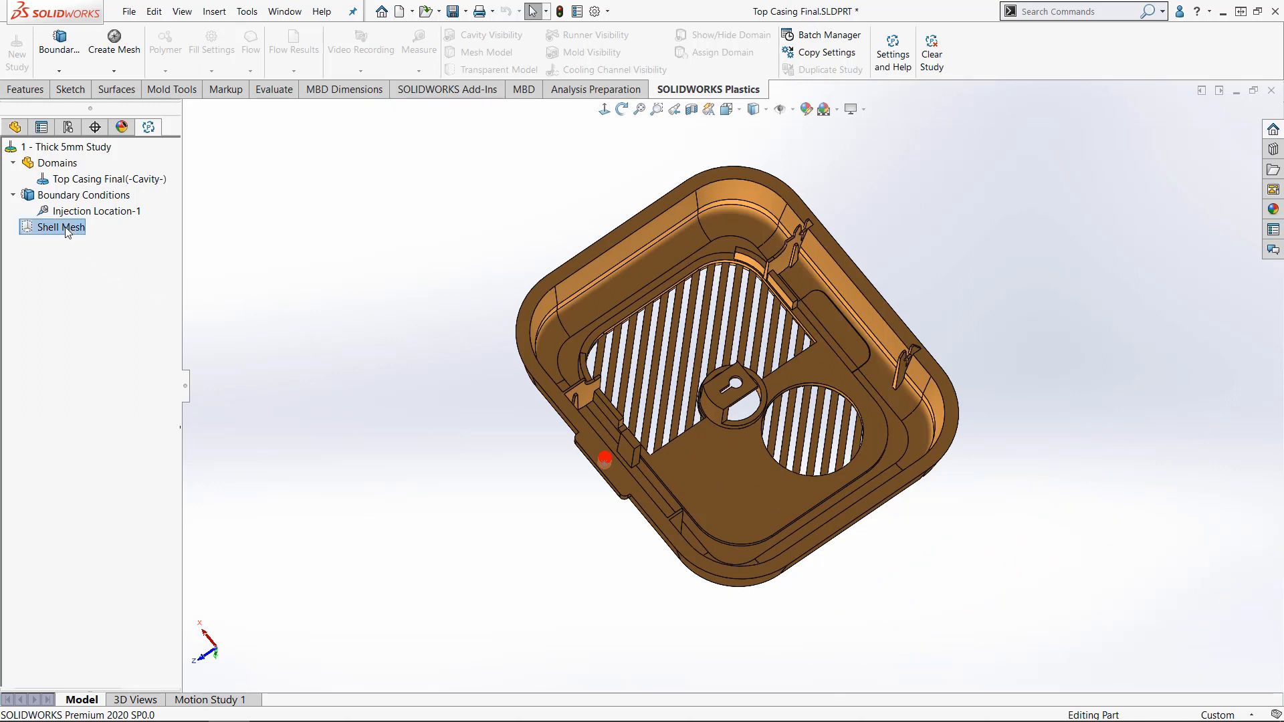
pyautogui.click(111, 238)
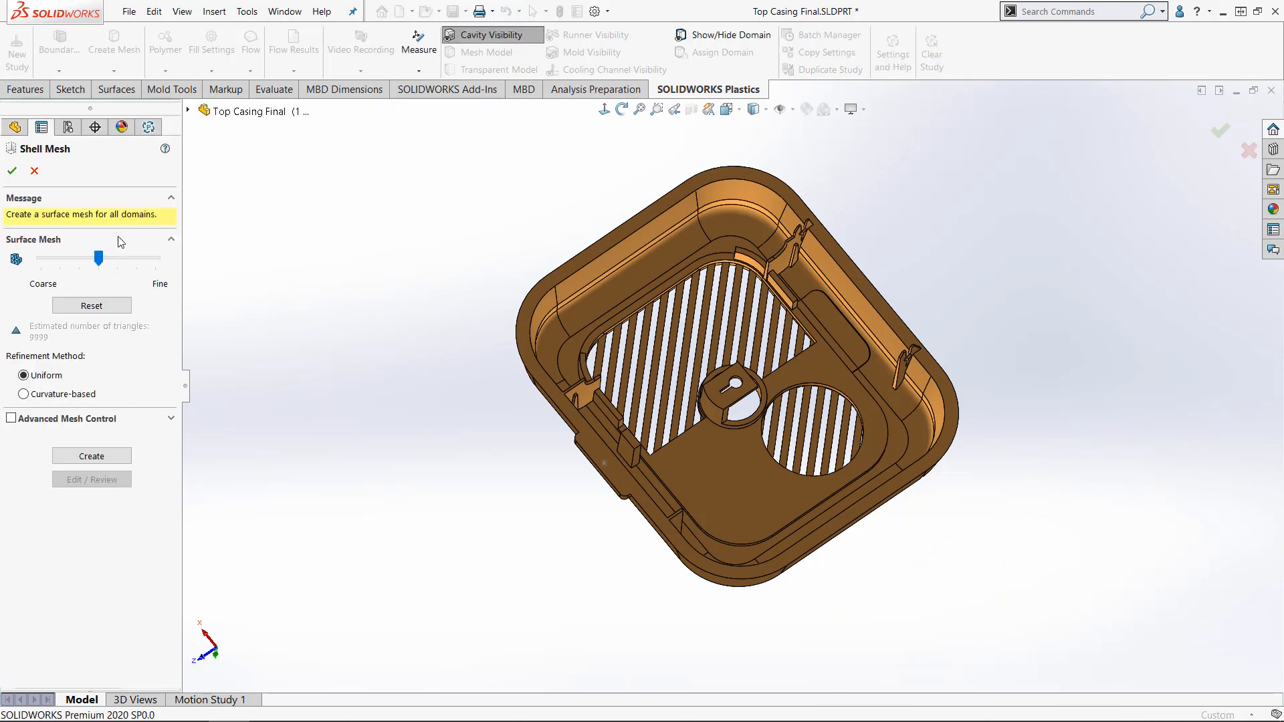
pyautogui.moveTo(100, 257)
pyautogui.mouseDown()
pyautogui.moveTo(153, 261)
pyautogui.moveTo(79, 262)
pyautogui.mouseUp()
pyautogui.click(98, 457)
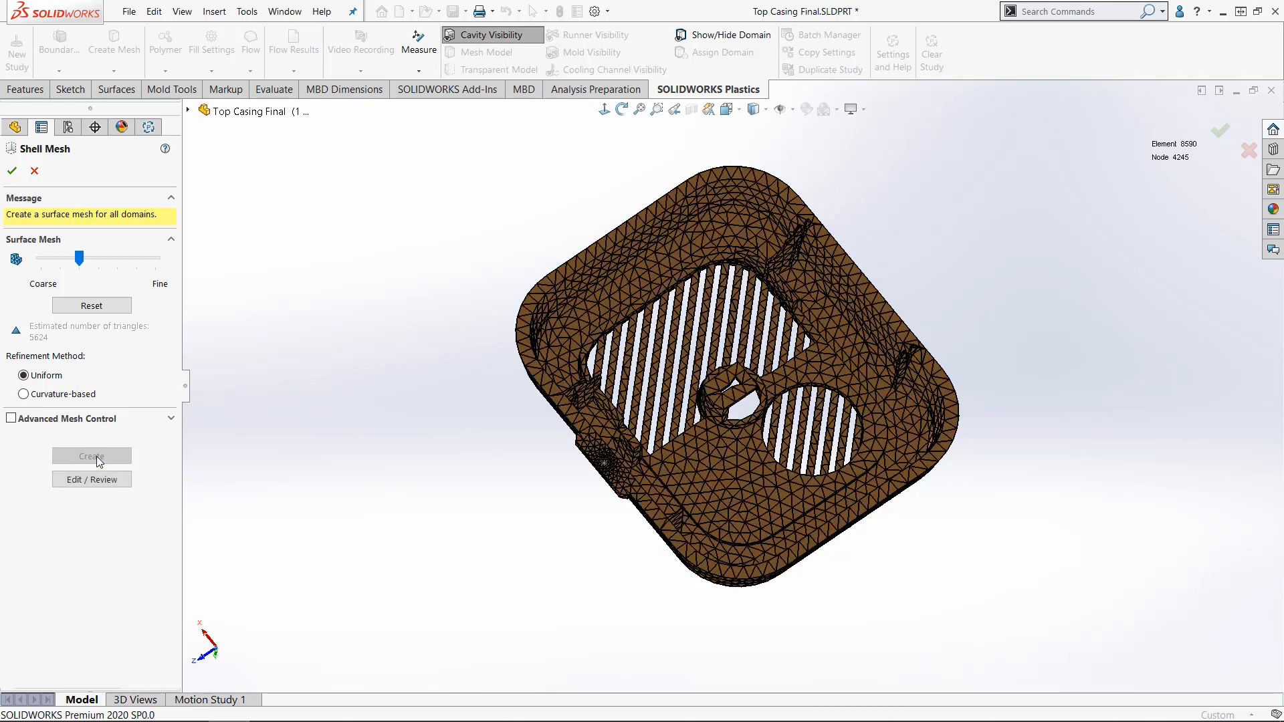
pyautogui.click(24, 395)
pyautogui.click(86, 456)
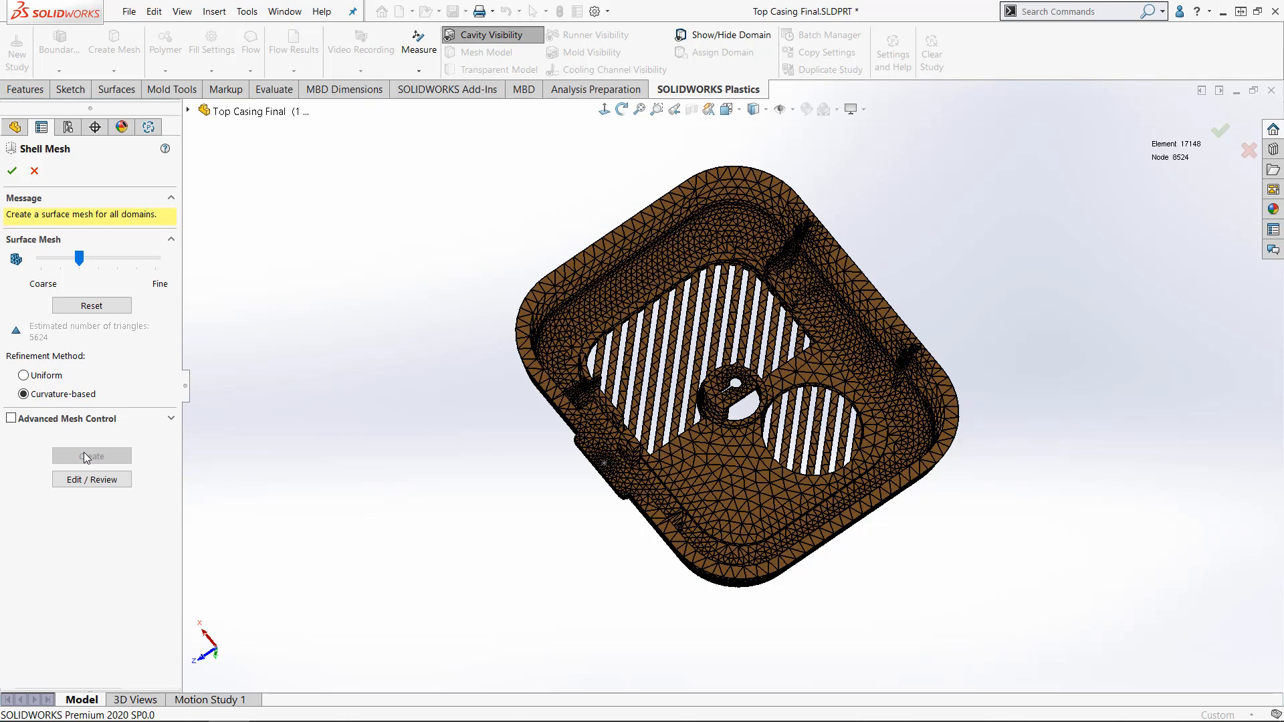
# - Enable Advanced Mesh Control, look through the surface mesh Edit/Review tools and accept the shell mesh
pyautogui.click(12, 420)
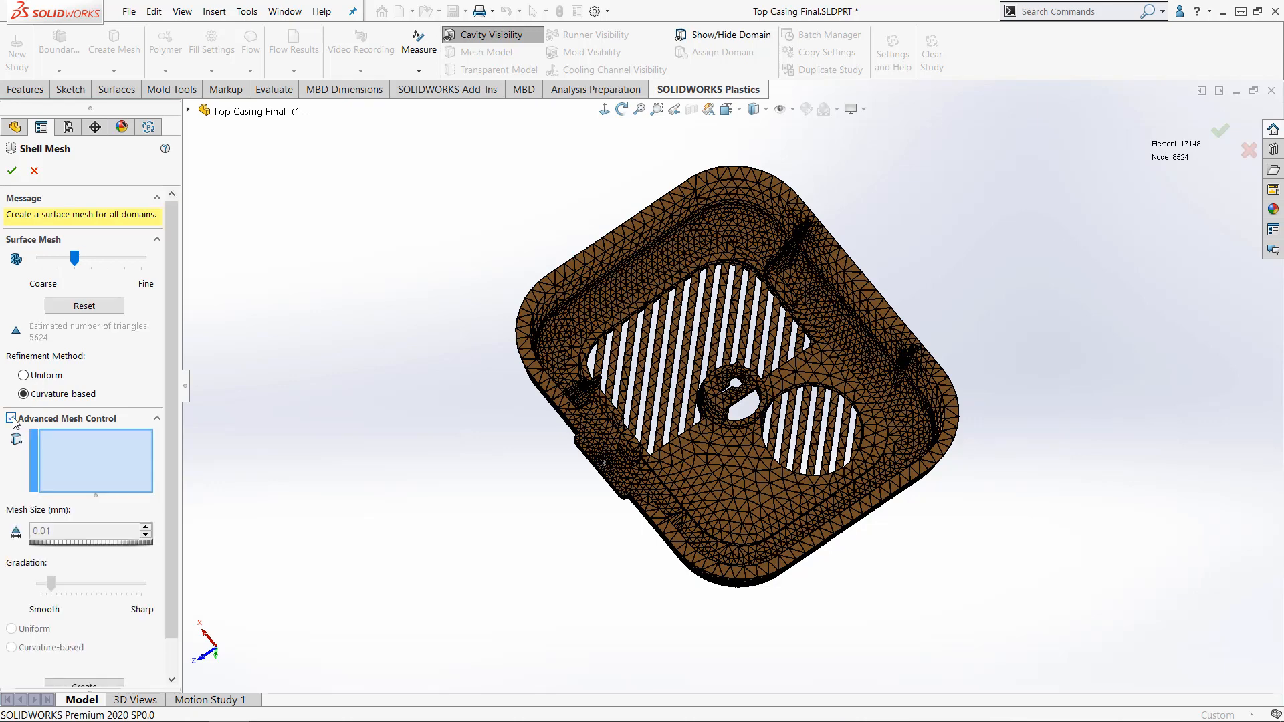
pyautogui.moveTo(169, 424); pyautogui.dragTo(177, 473)
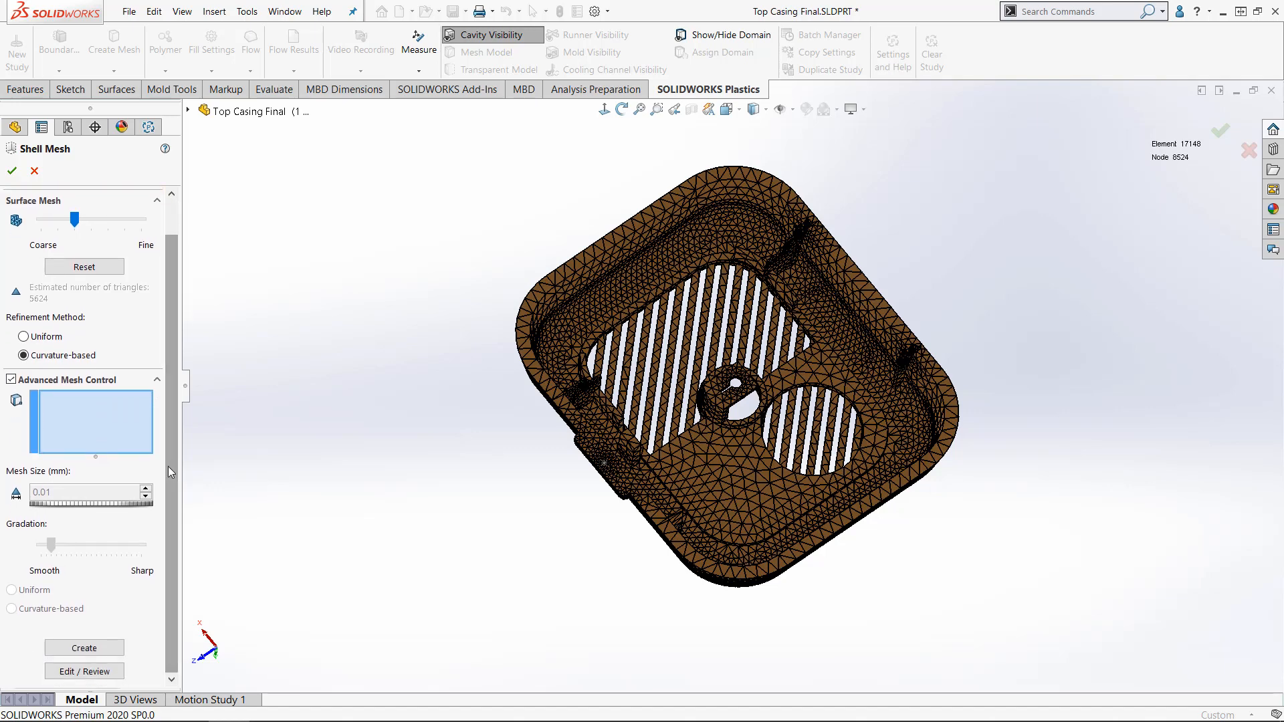
pyautogui.click(107, 671)
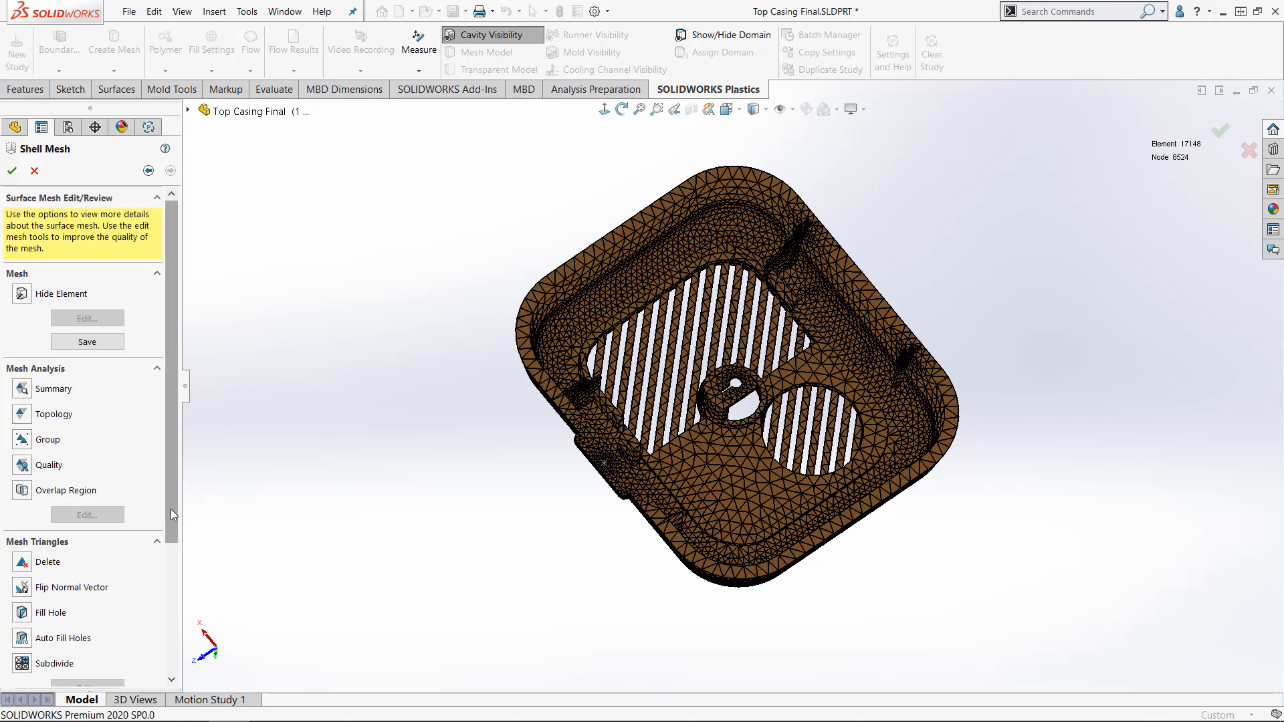
pyautogui.moveTo(171, 508); pyautogui.dragTo(192, 661)
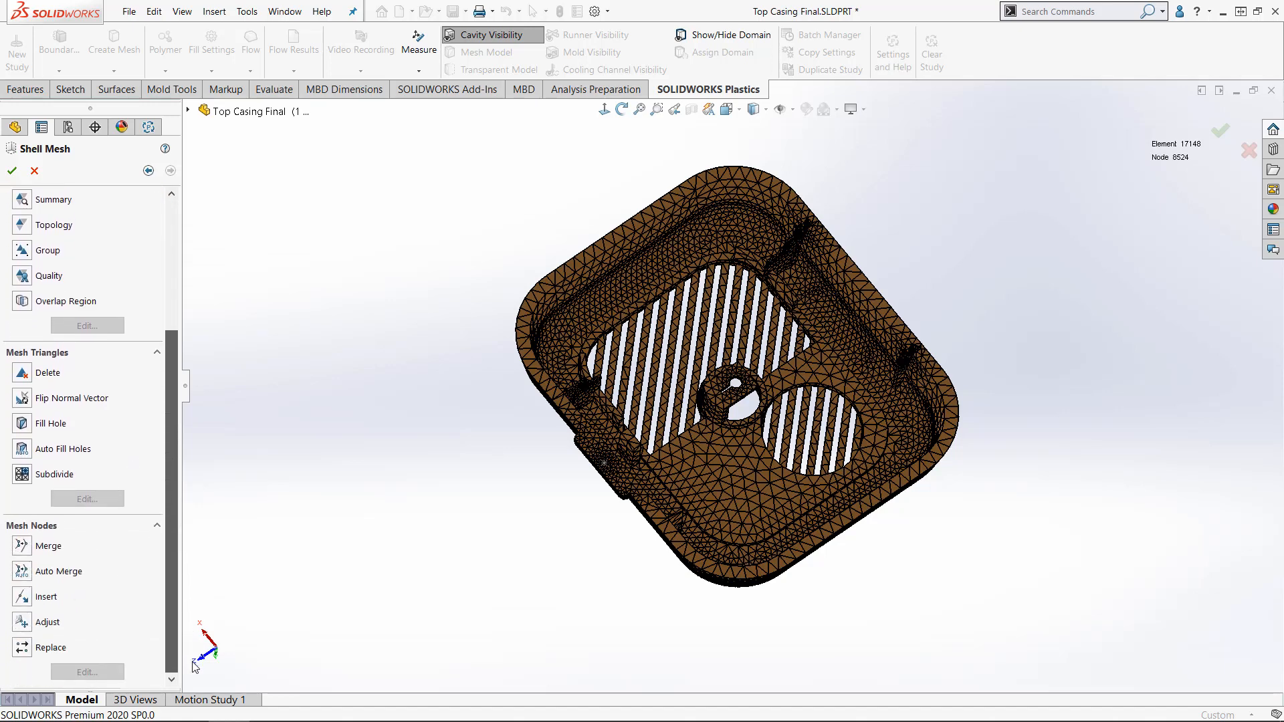
pyautogui.click(11, 173)
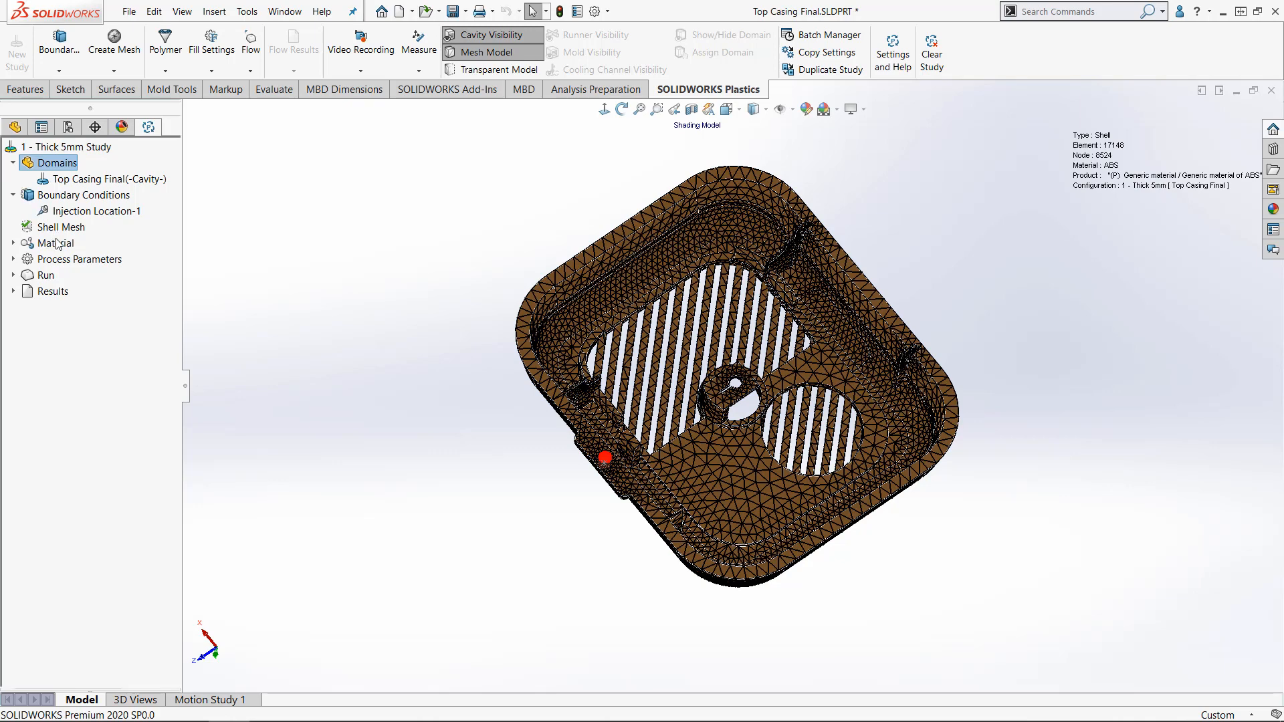
# - Assign 126 Steel - 420SS from the default database as the mold material
pyautogui.click(14, 243)
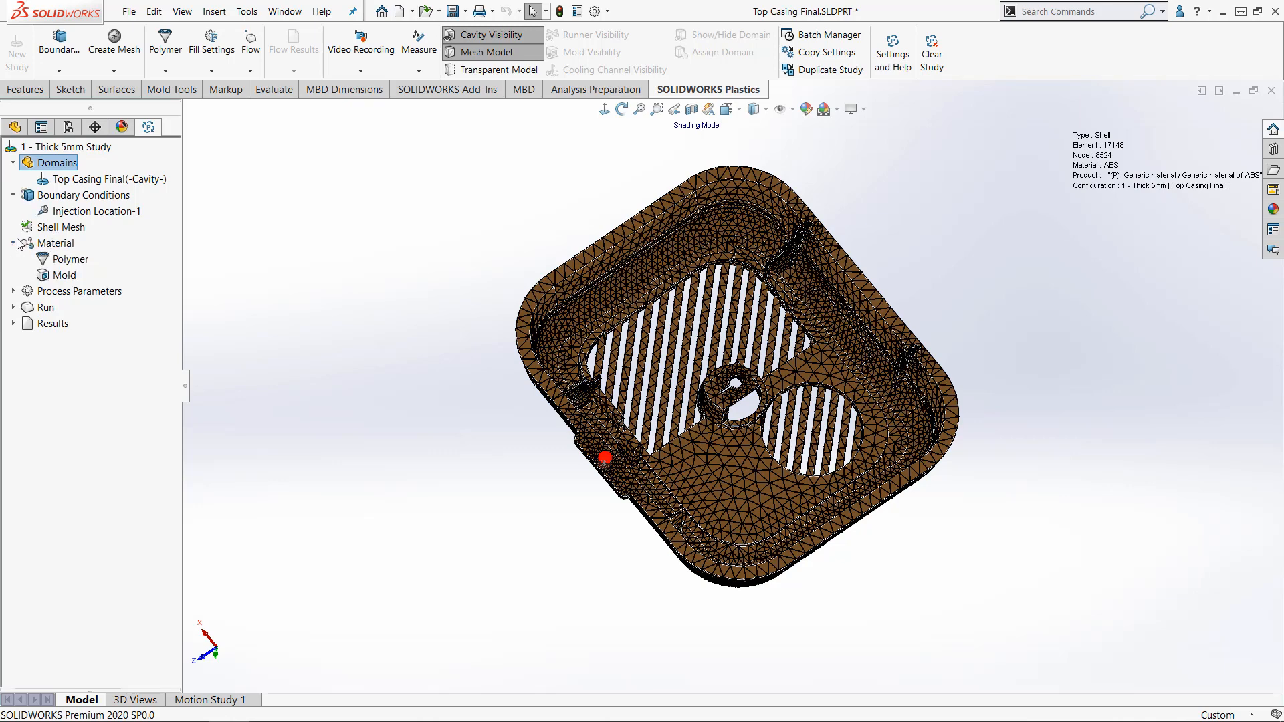
pyautogui.rightClick(59, 275)
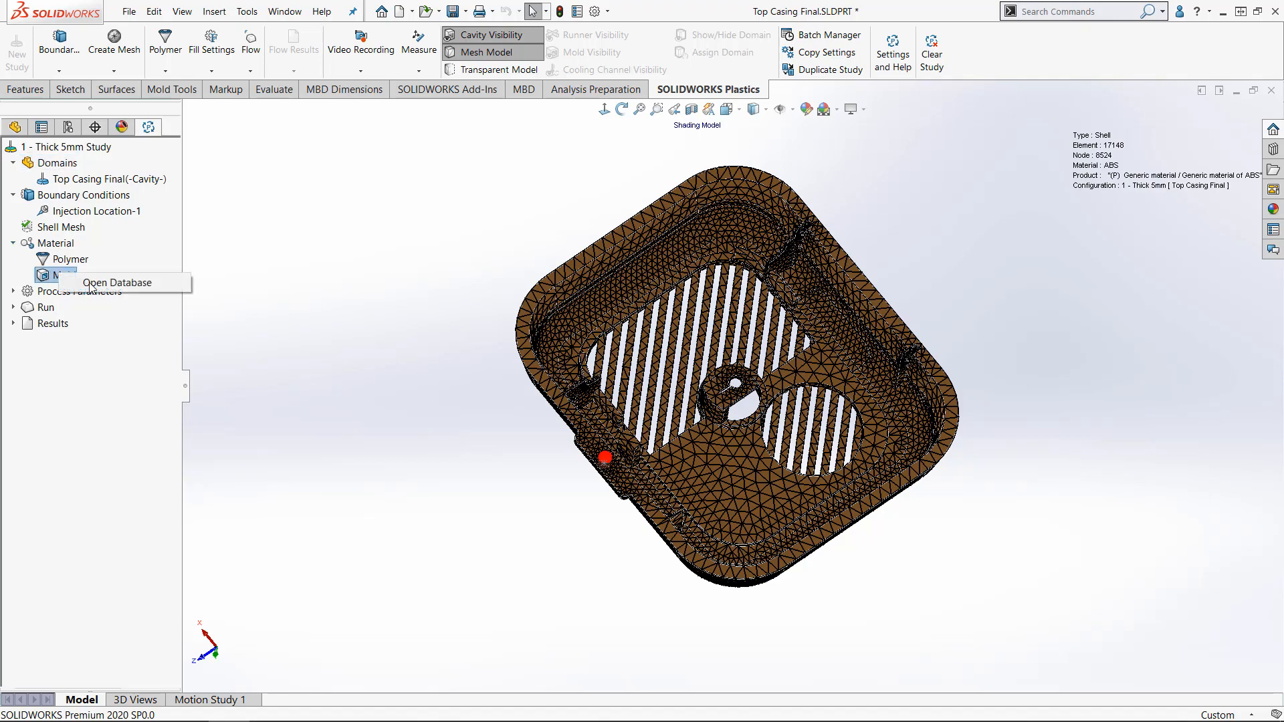
pyautogui.click(91, 286)
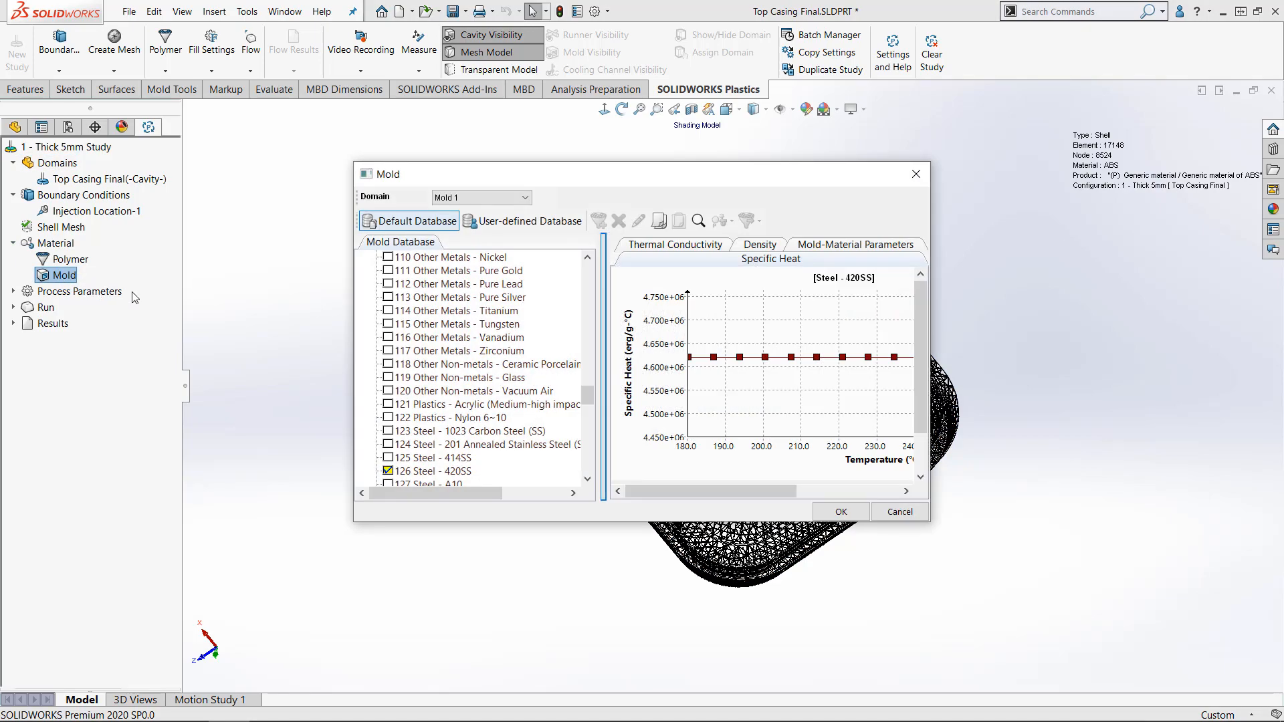
pyautogui.click(837, 513)
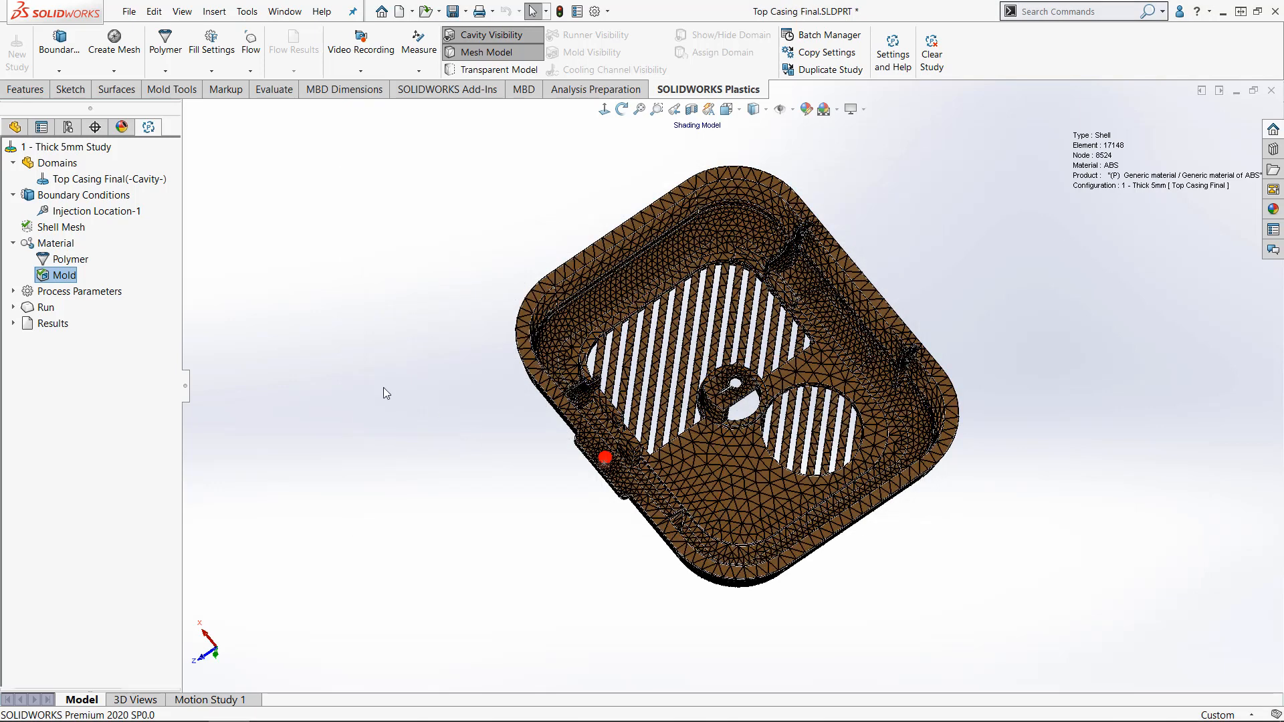
# - Assign the generic PC material from the PC family in the default database as the cavity's polymer
pyautogui.rightClick(72, 259)
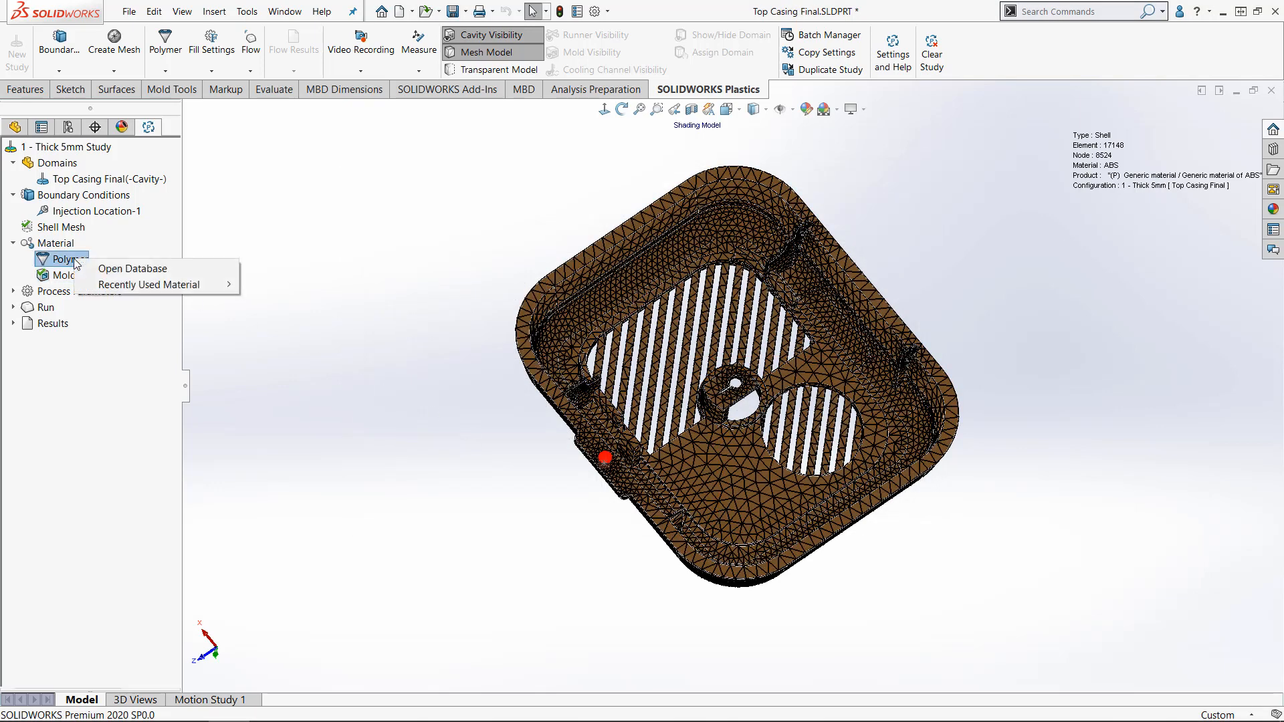
pyautogui.click(109, 268)
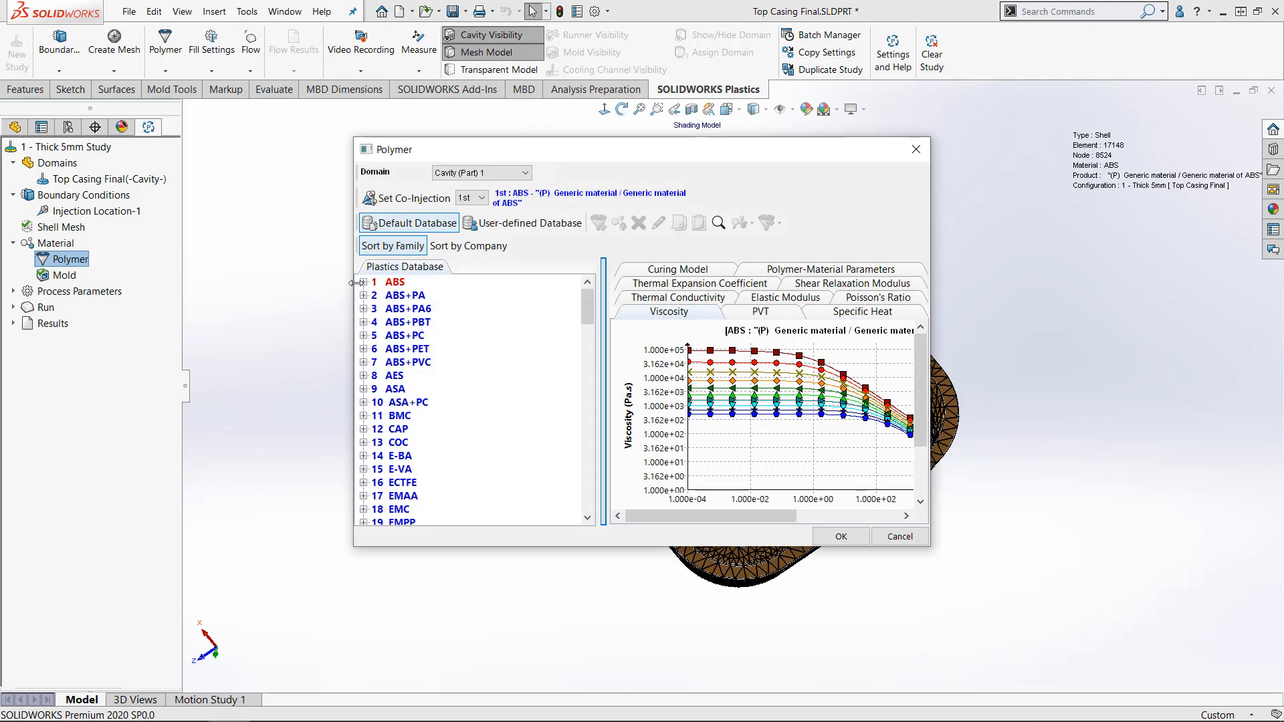
pyautogui.click(460, 249)
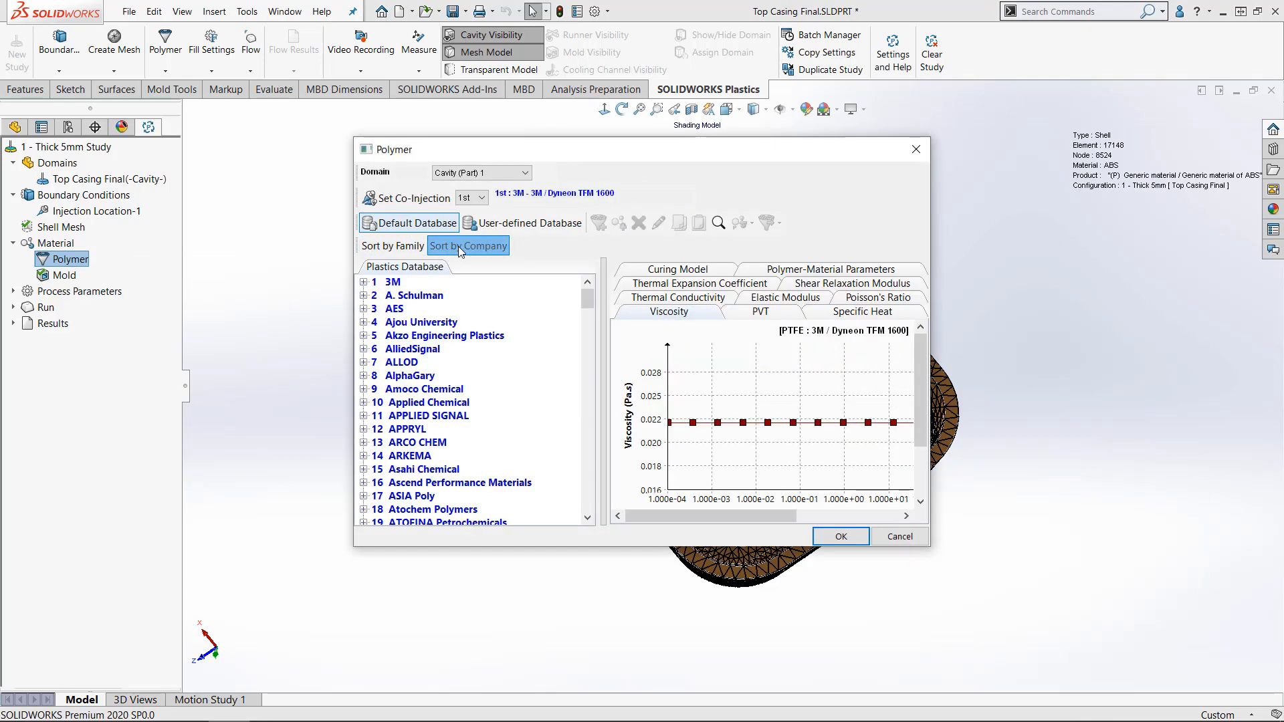
pyautogui.click(420, 249)
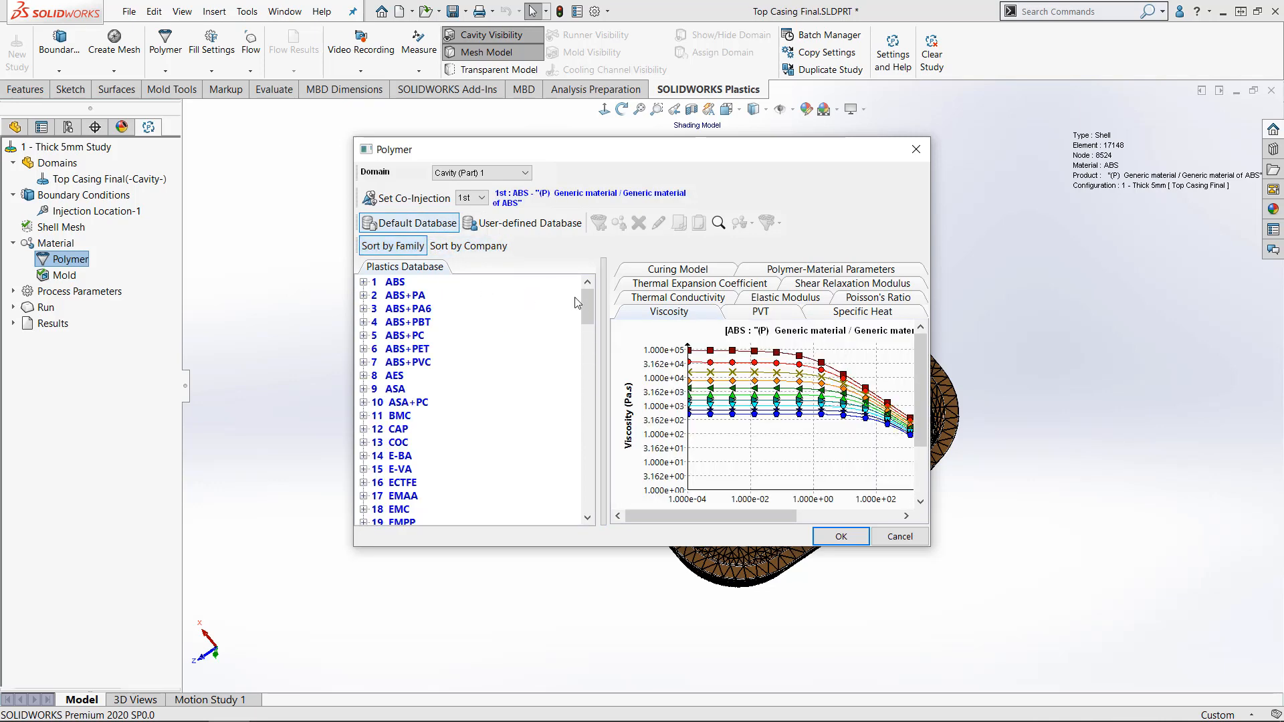
pyautogui.moveTo(588, 303); pyautogui.dragTo(596, 384)
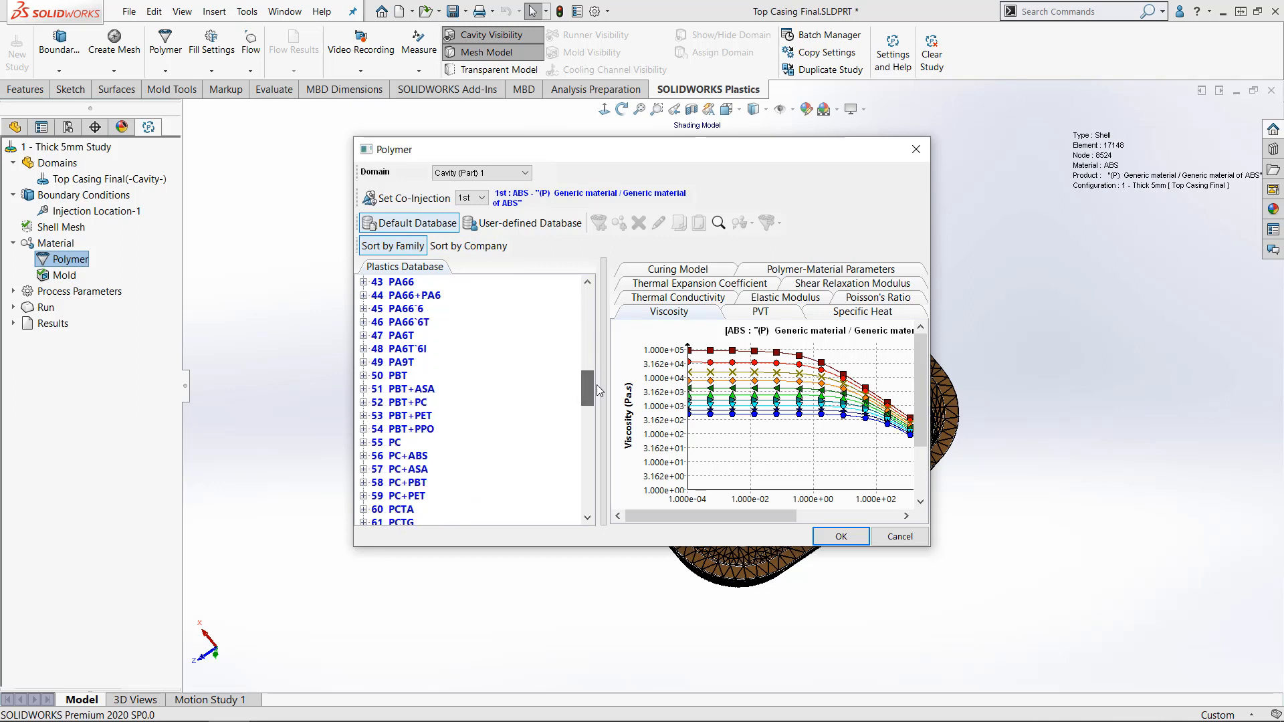
pyautogui.click(363, 442)
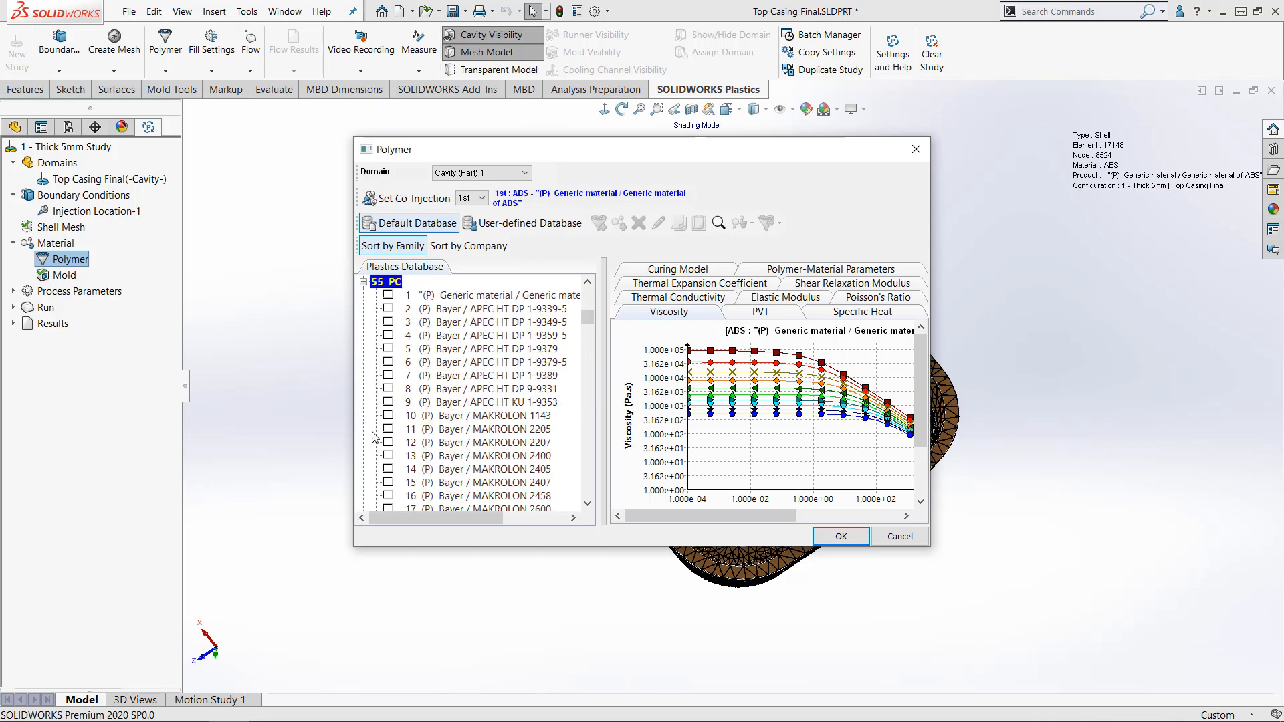
pyautogui.click(388, 294)
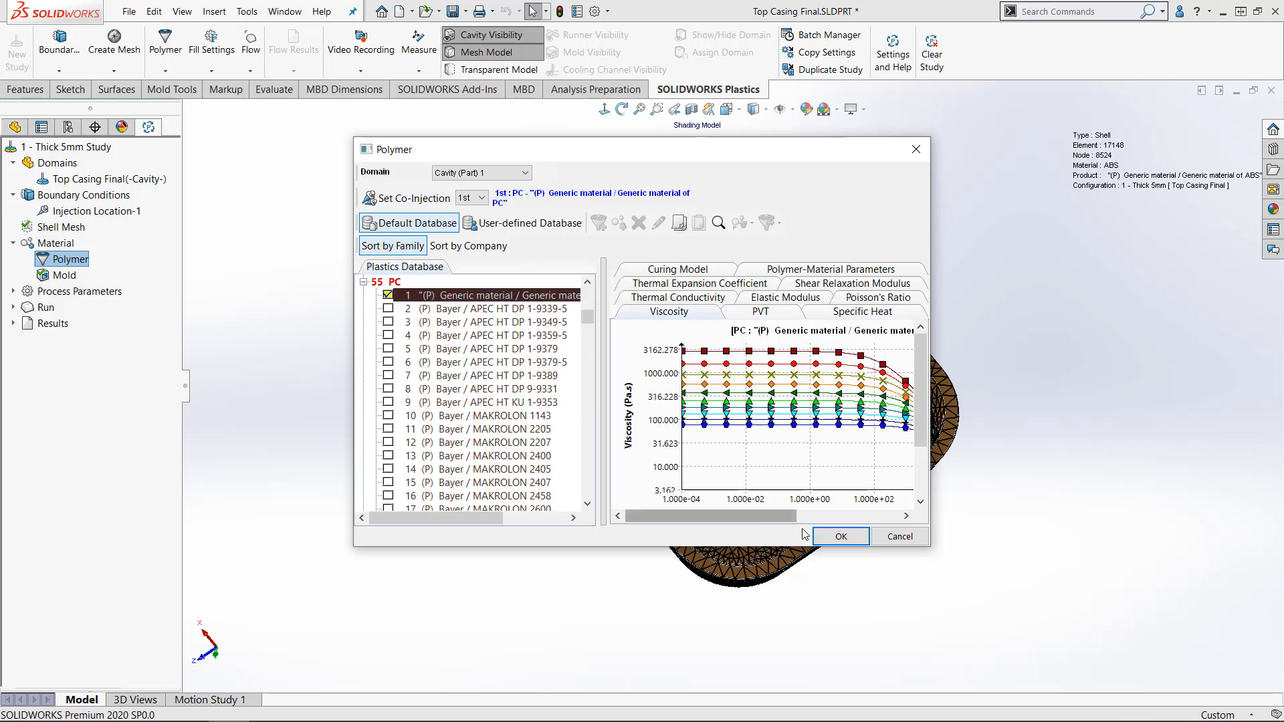
pyautogui.click(836, 537)
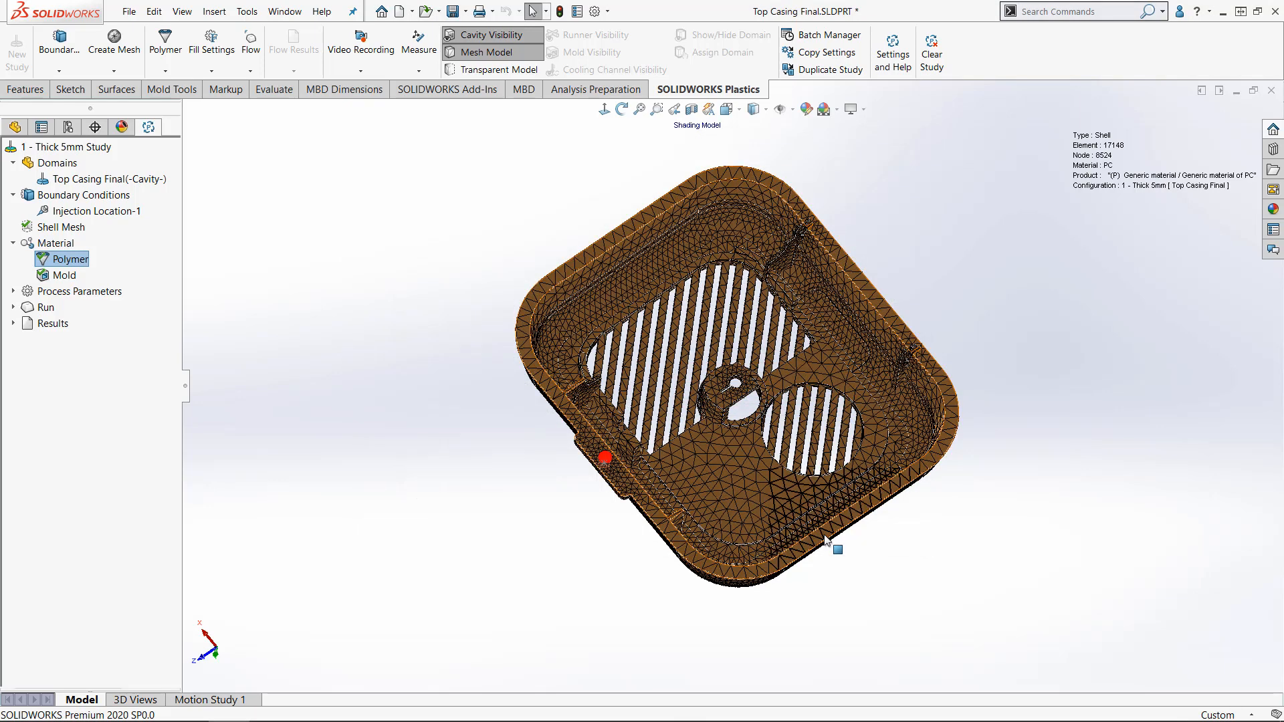
# - Review the Fill Settings process parameters, including the Advanced ones, and accept them with their default values
pyautogui.click(14, 291)
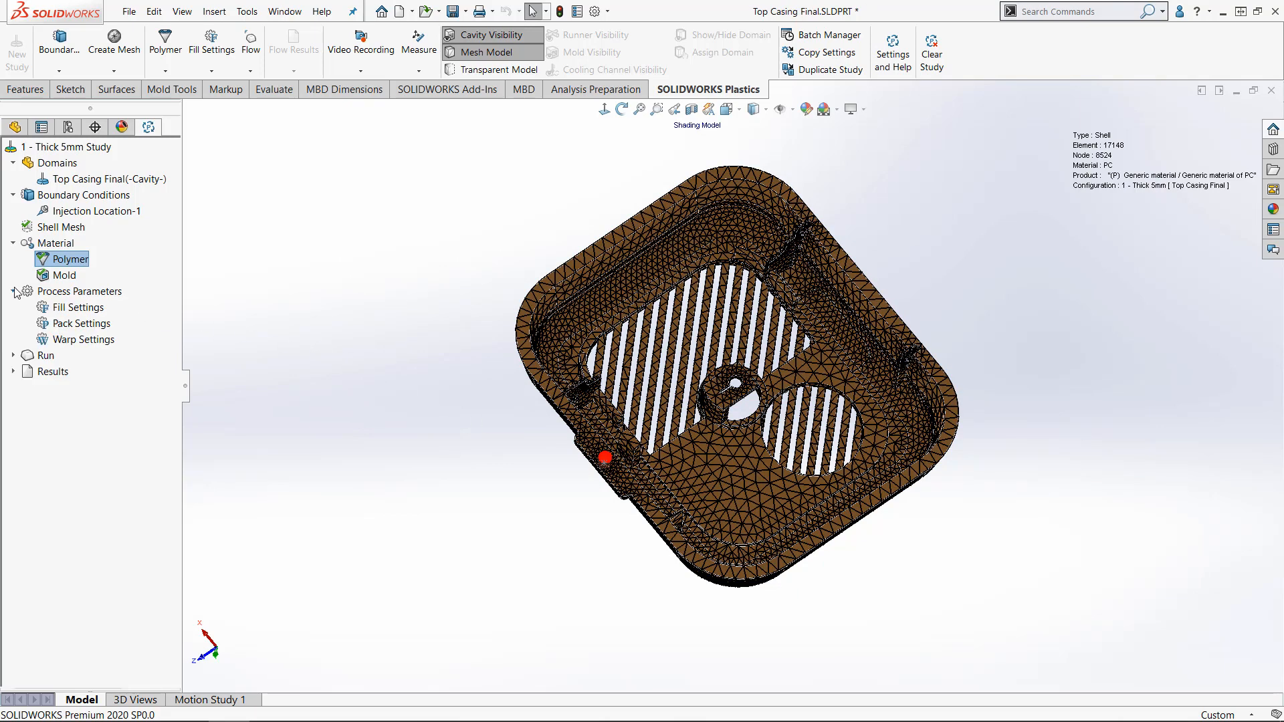
pyautogui.rightClick(81, 309)
pyautogui.click(100, 317)
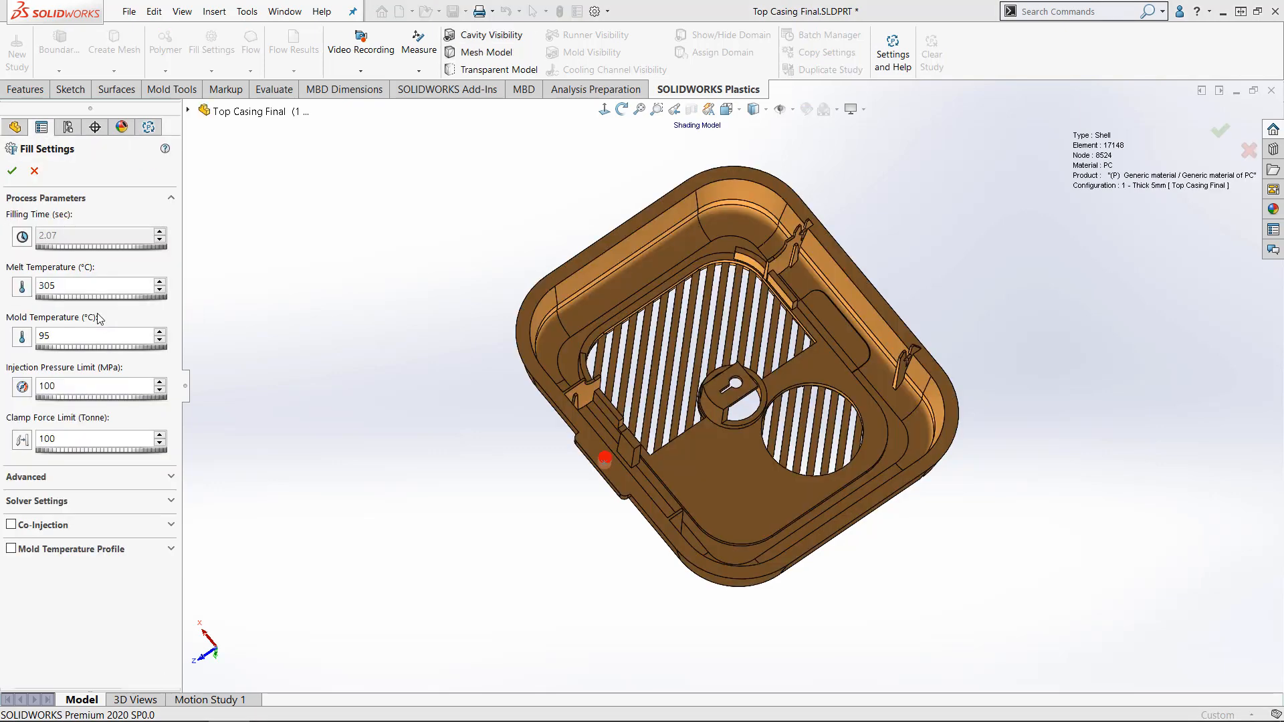
pyautogui.click(172, 471)
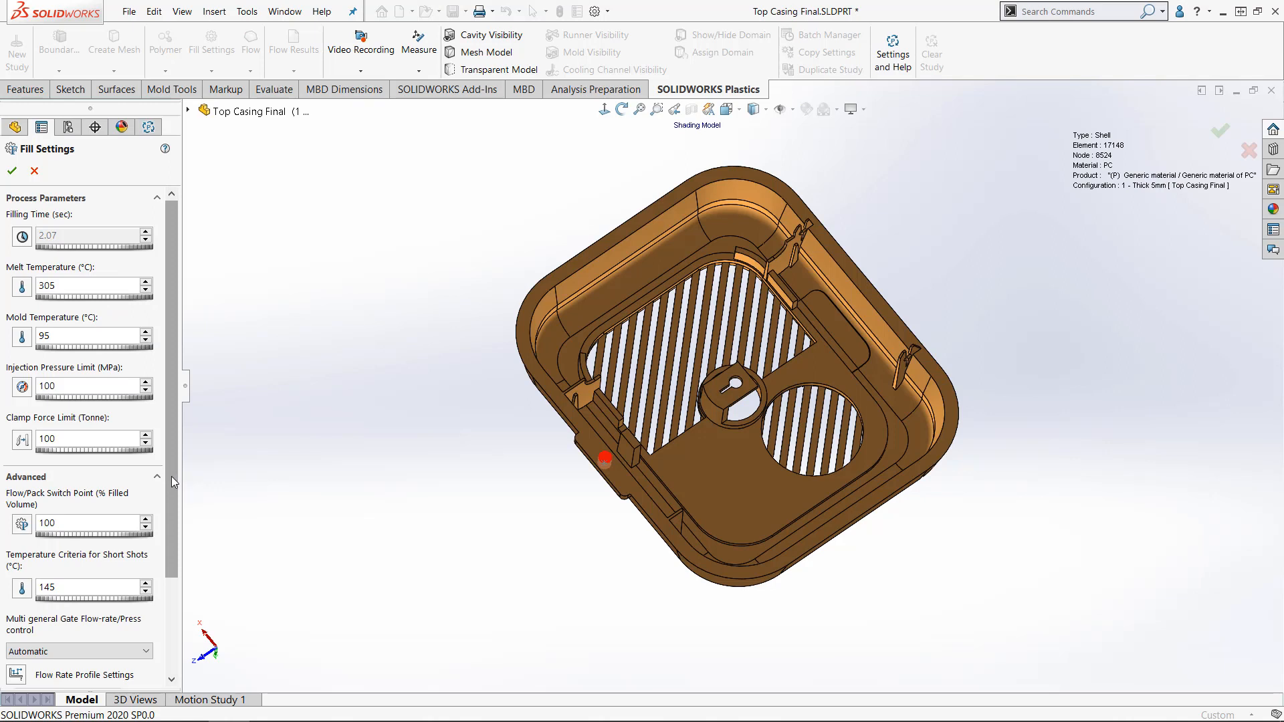
pyautogui.moveTo(171, 476); pyautogui.dragTo(146, 452)
pyautogui.click(151, 624)
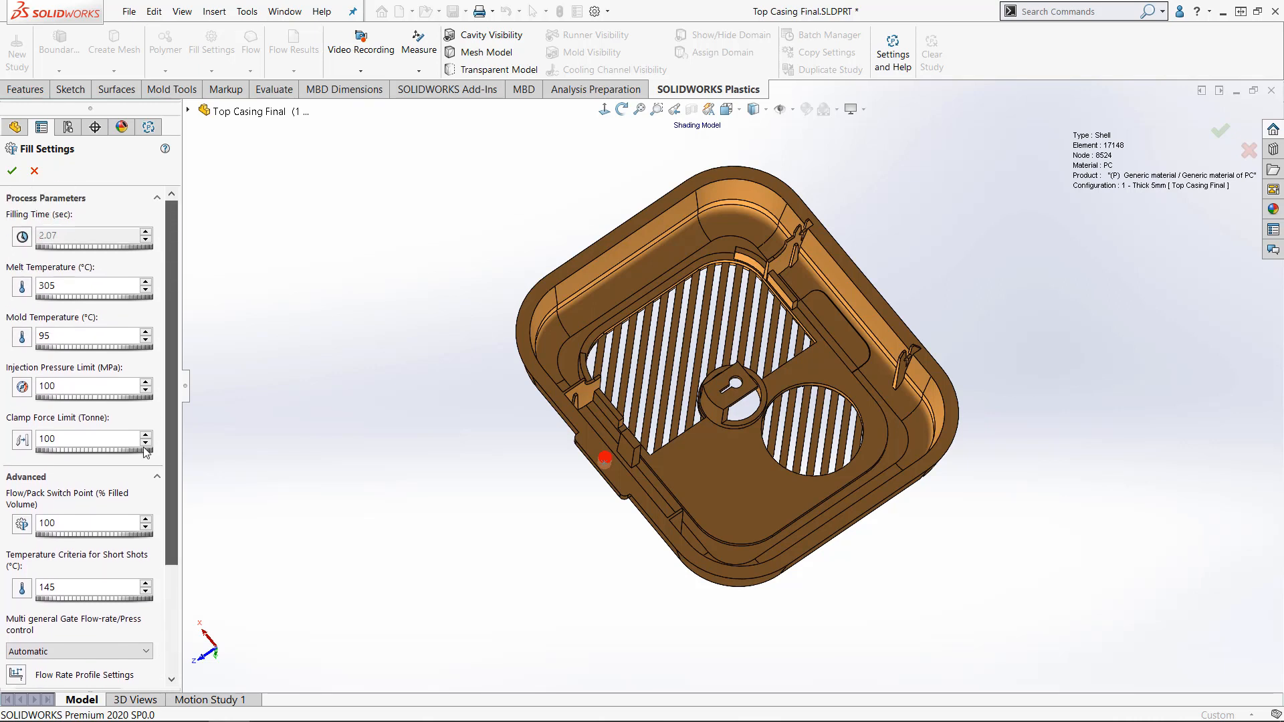
pyautogui.click(11, 175)
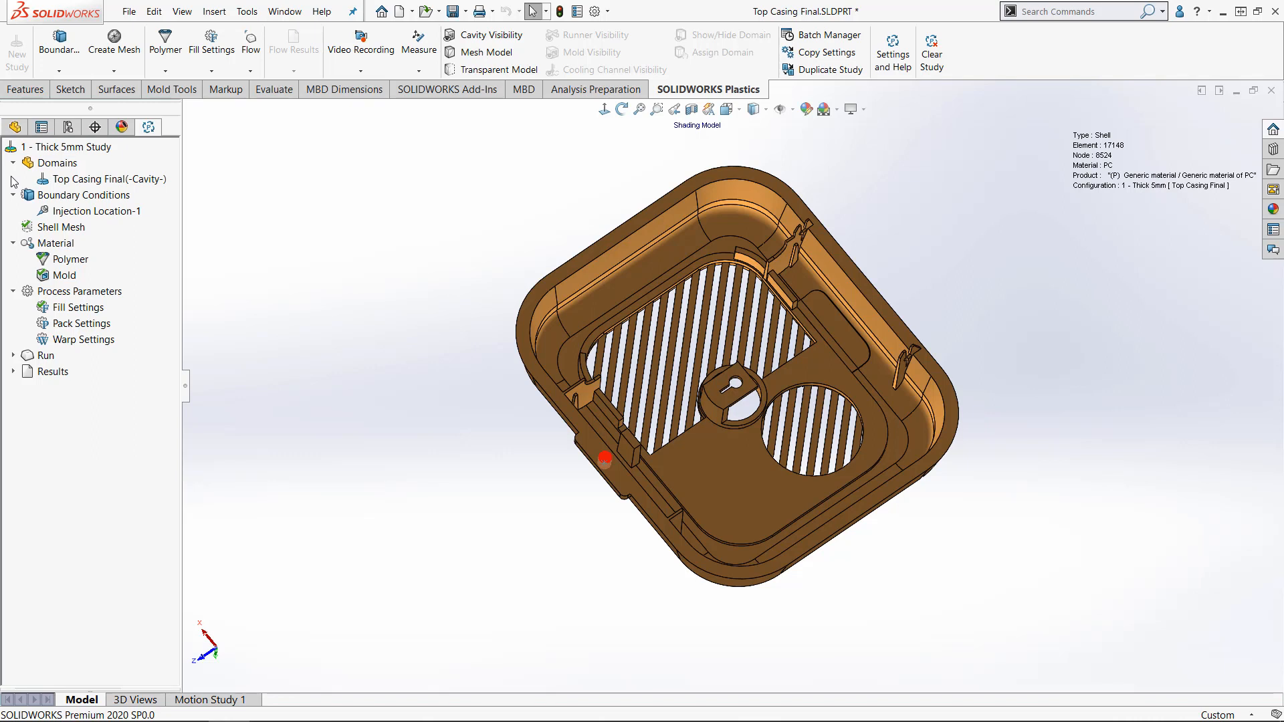
# - Run the Flow analysis for the 5 mm thick casing study
pyautogui.click(49, 358)
pyautogui.doubleClick(40, 359)
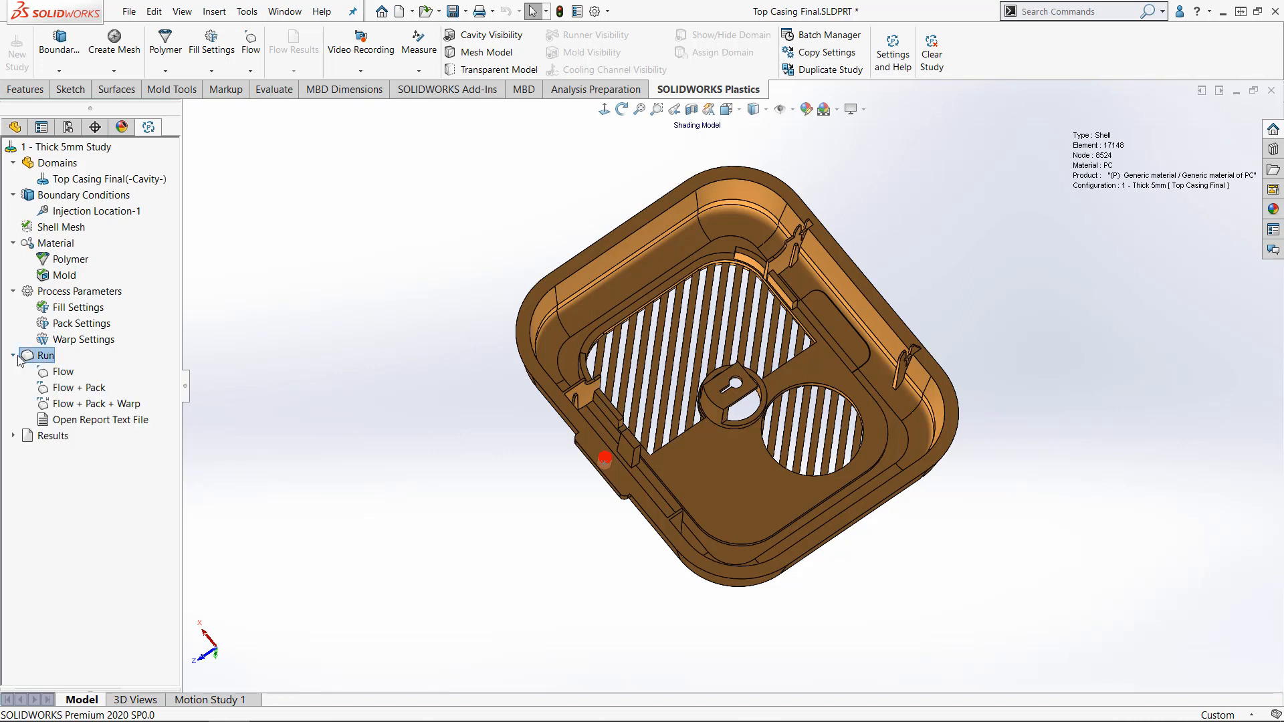
pyautogui.click(60, 373)
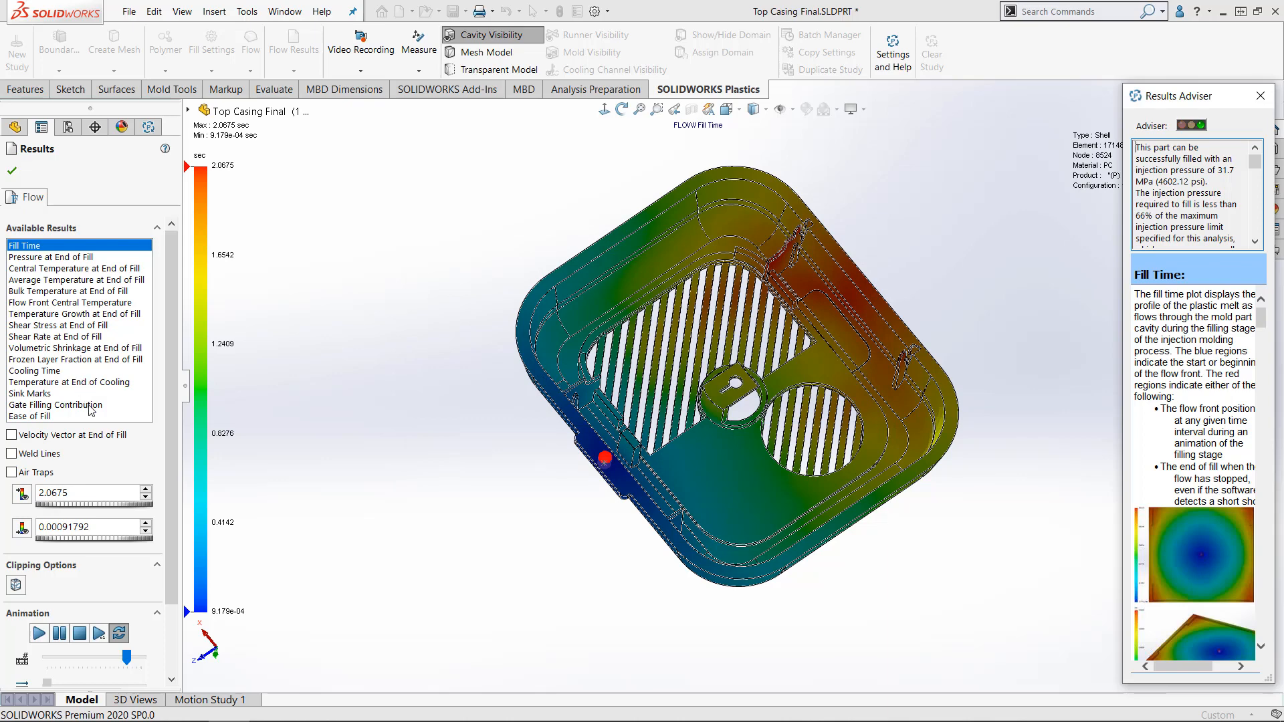
# - Animate the Fill Time plot of the 5 mm casing and examine how the melt front advances from the gate
pyautogui.click(40, 633)
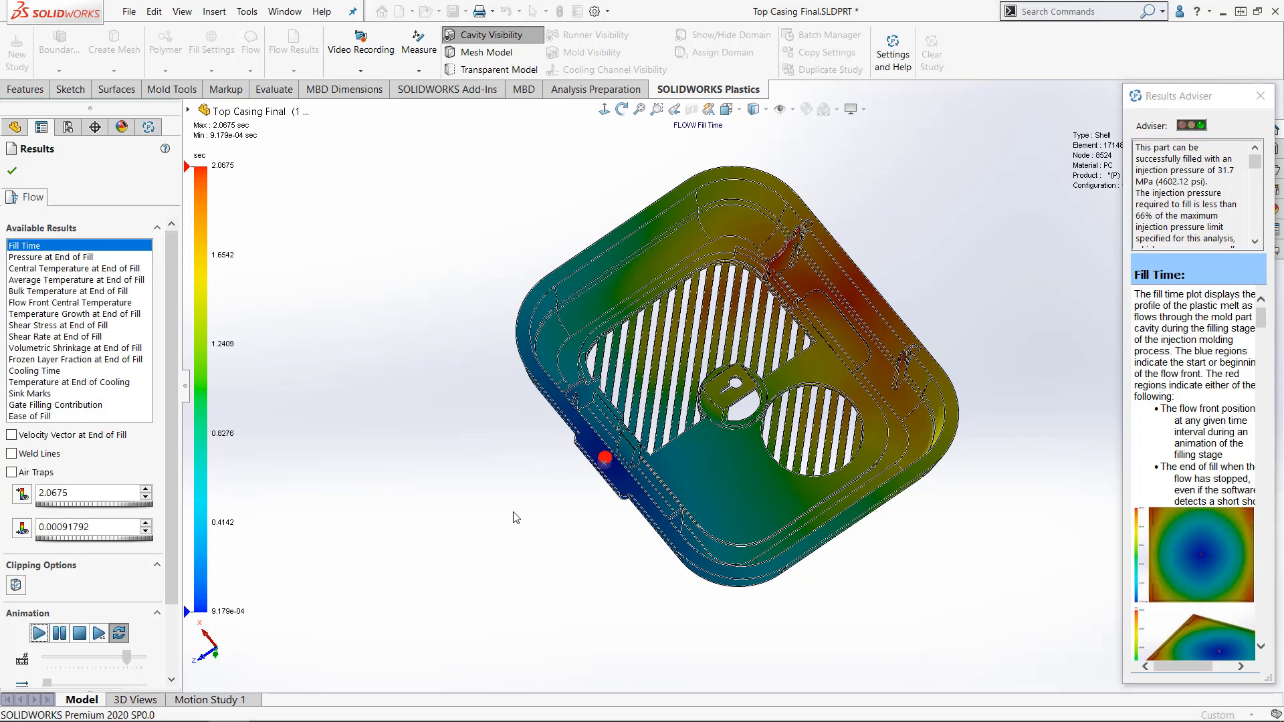
pyautogui.moveTo(531, 563); pyautogui.dragTo(494, 533, button='middle')
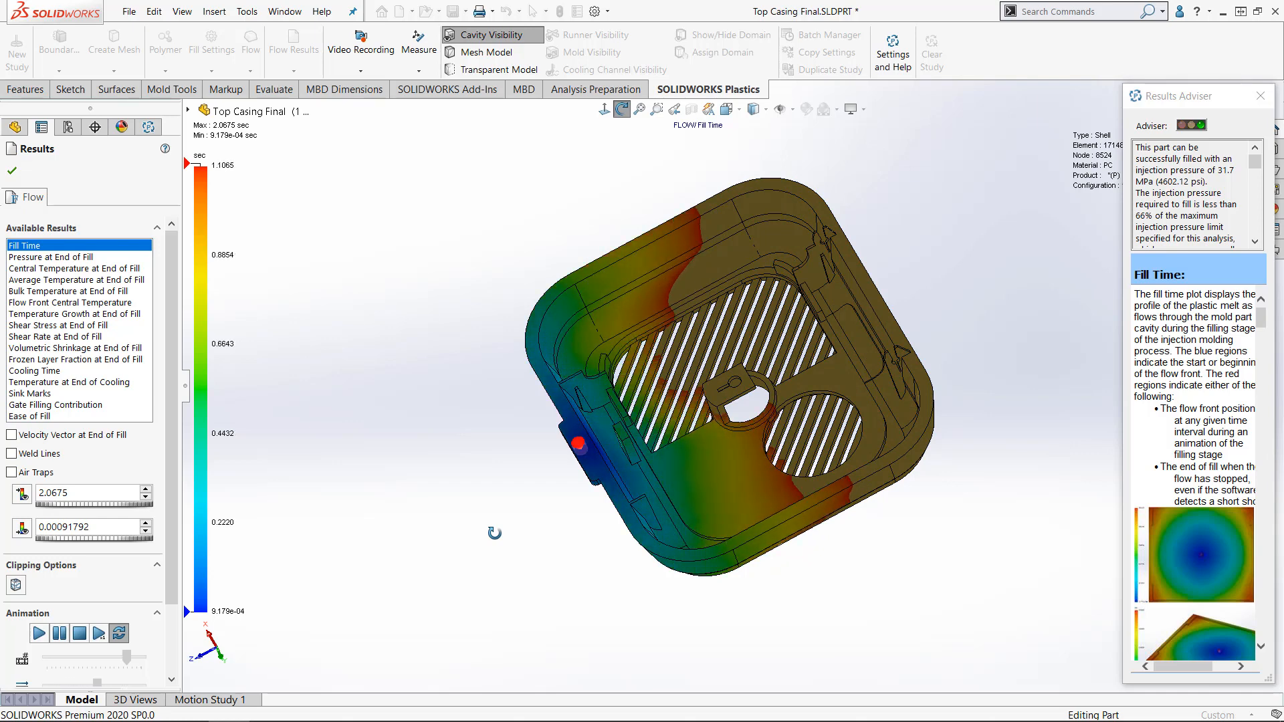
pyautogui.moveTo(494, 533); pyautogui.dragTo(497, 535, button='middle')
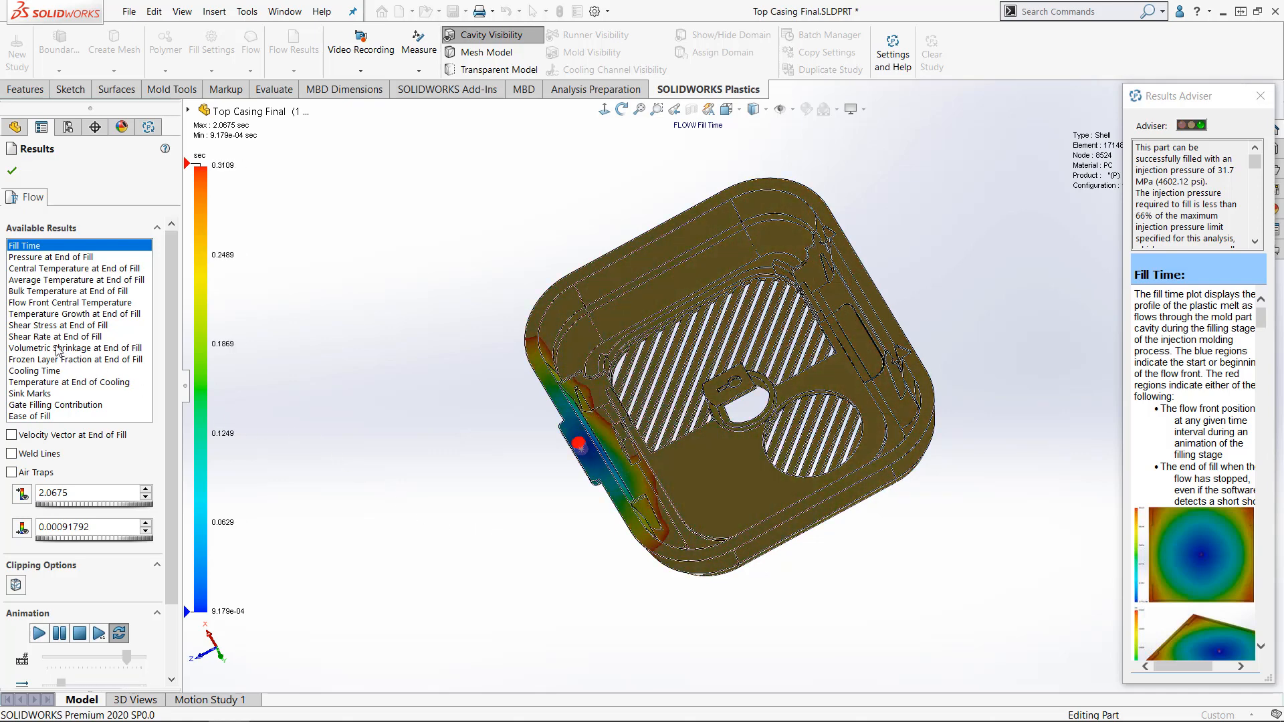
# - Examine the Volumetric Shrinkage at End of Fill, Sink Marks, Ease of Fill and Cooling Time plots, and close the results
pyautogui.click(56, 348)
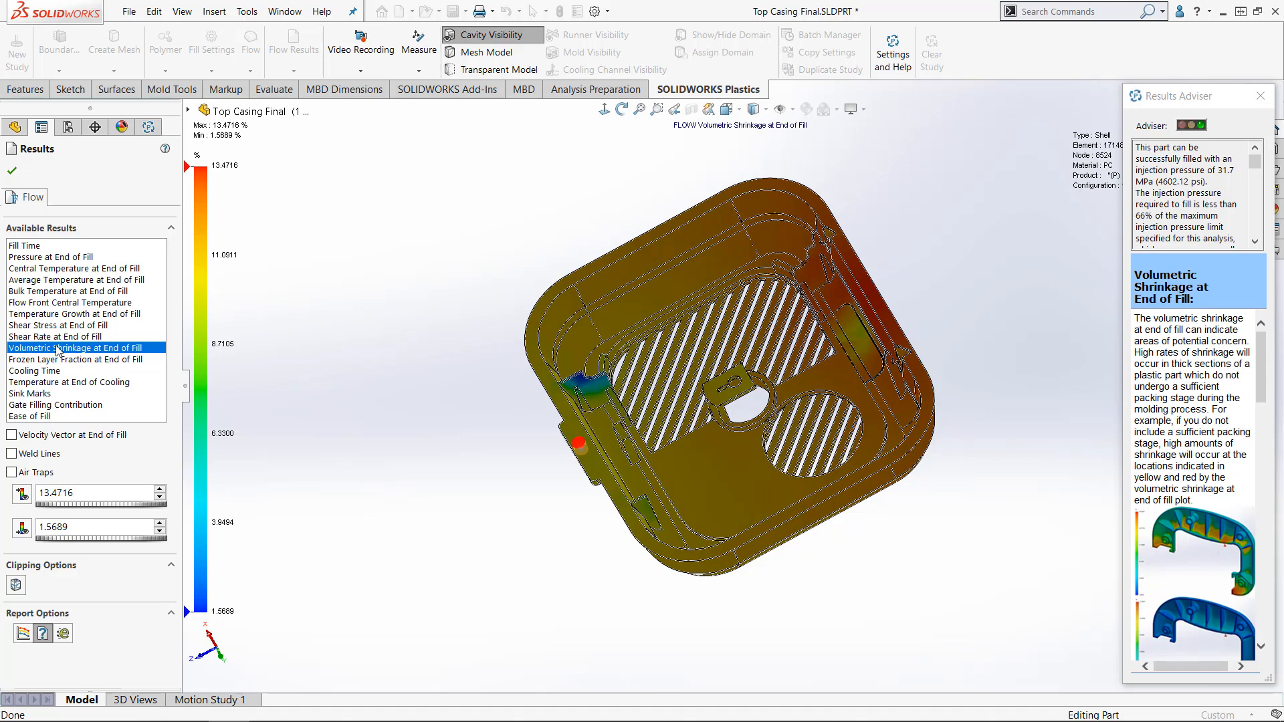
pyautogui.click(40, 395)
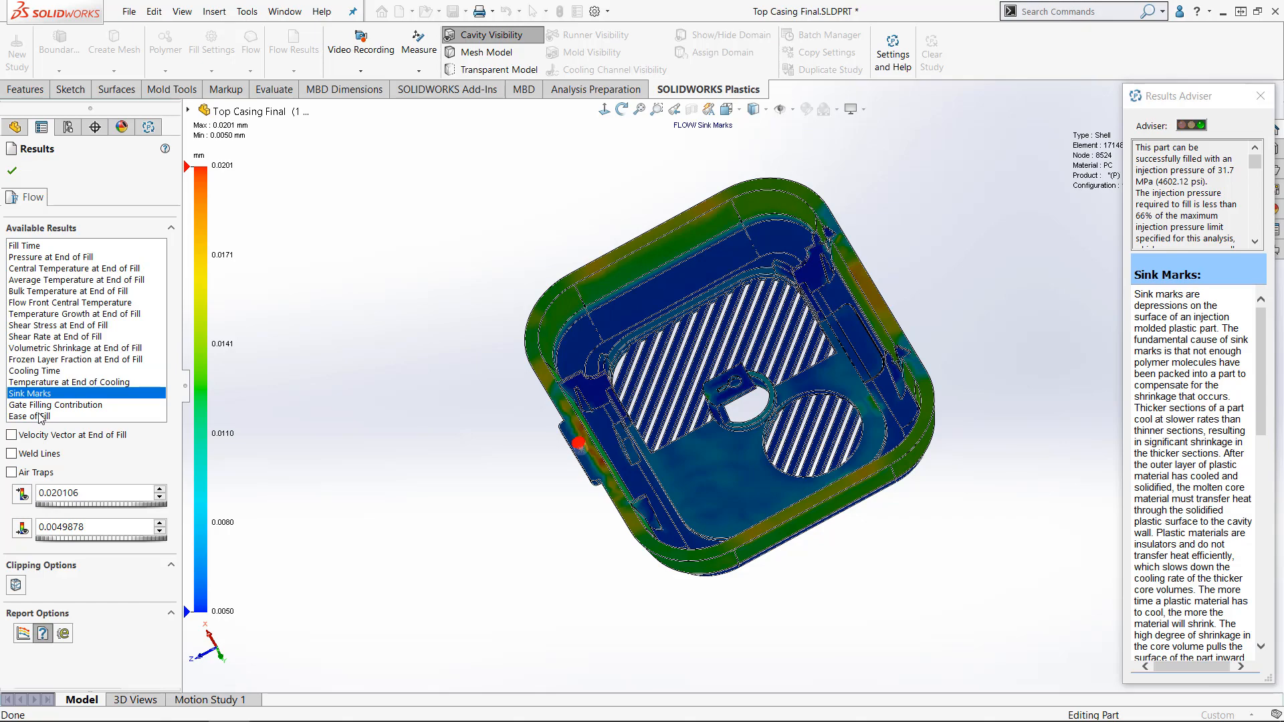
pyautogui.click(40, 415)
pyautogui.moveTo(373, 489); pyautogui.dragTo(431, 437, button='middle')
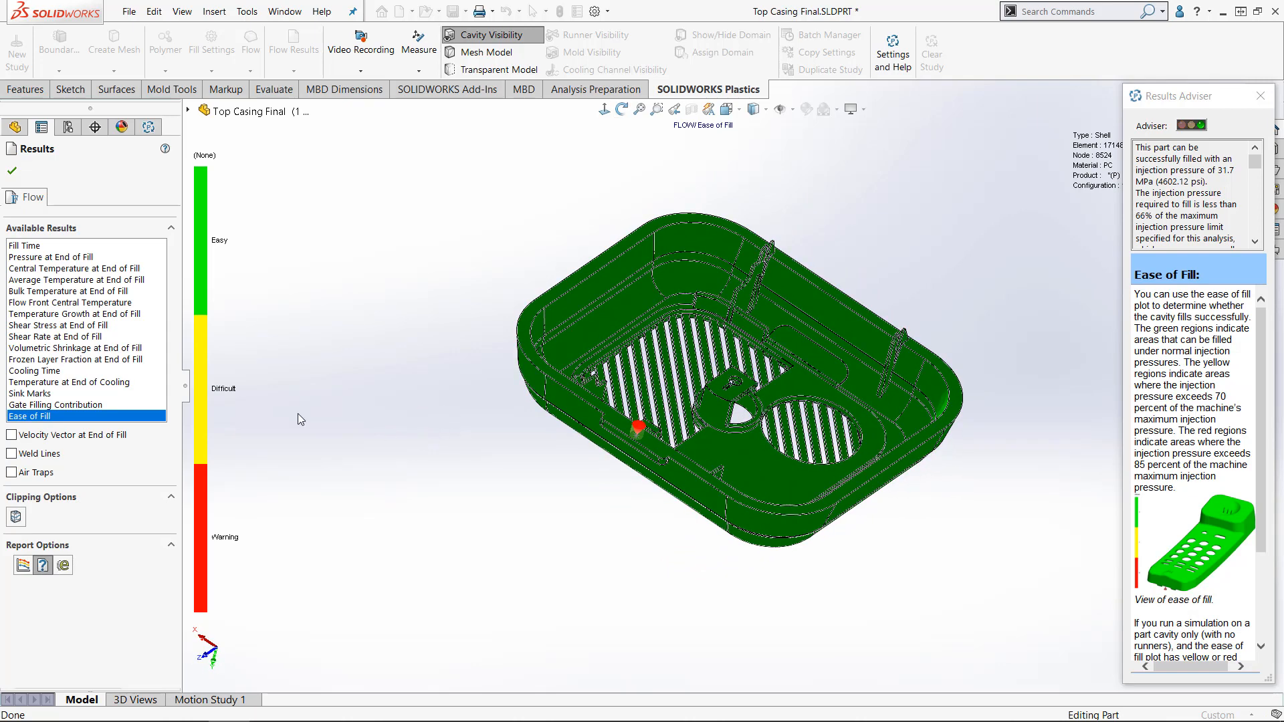
pyautogui.click(35, 371)
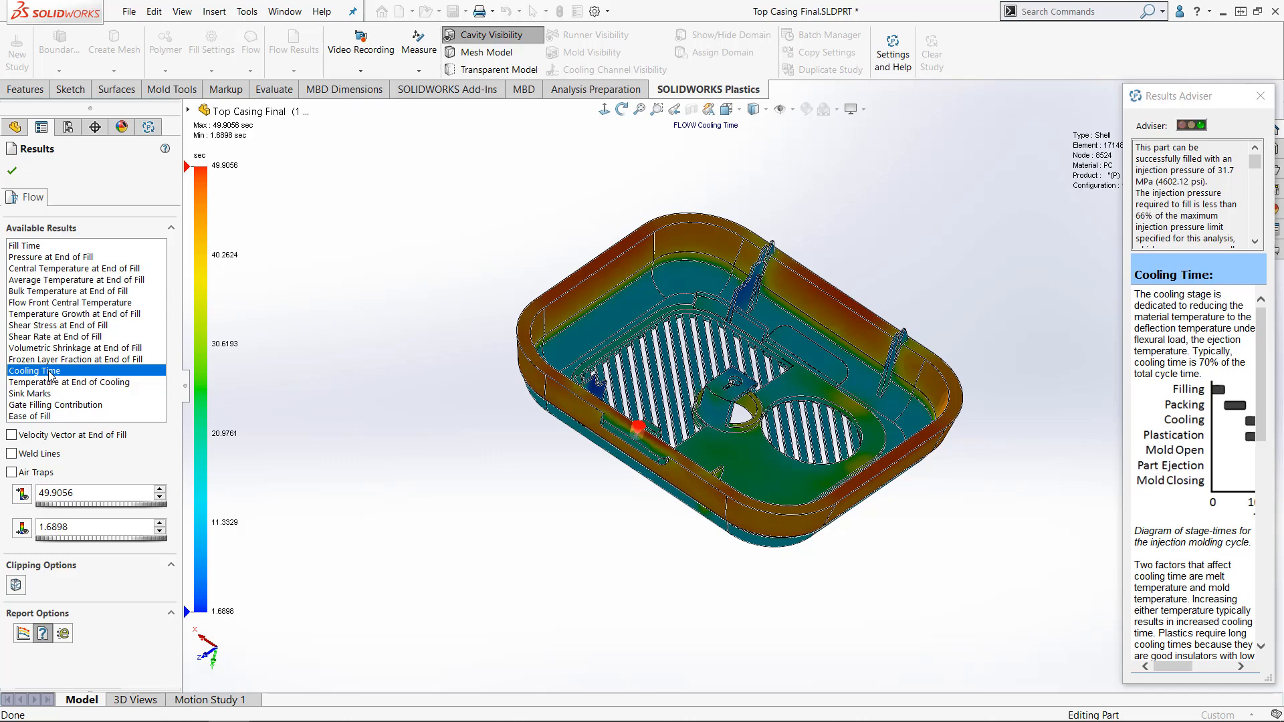
pyautogui.click(17, 175)
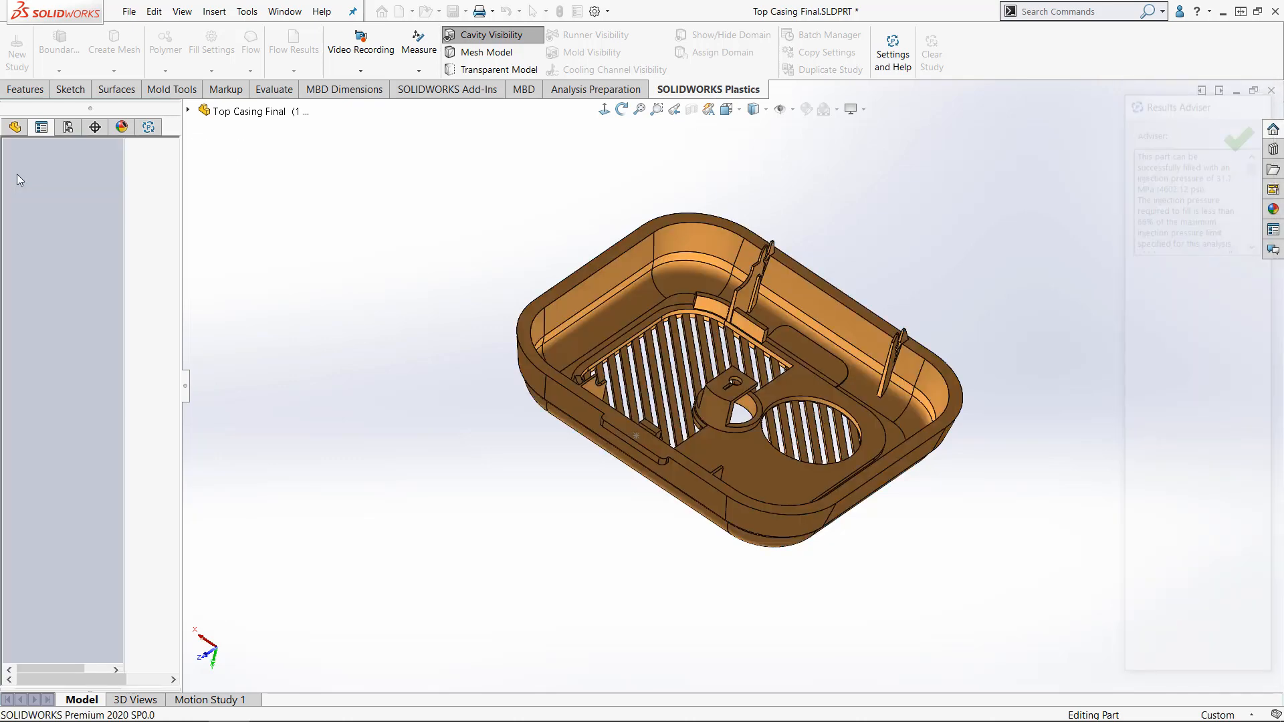
# - Activate the configuration 2 - Default - Thin 1 mm and show its Plastics study
pyautogui.click(69, 131)
pyautogui.doubleClick(99, 224)
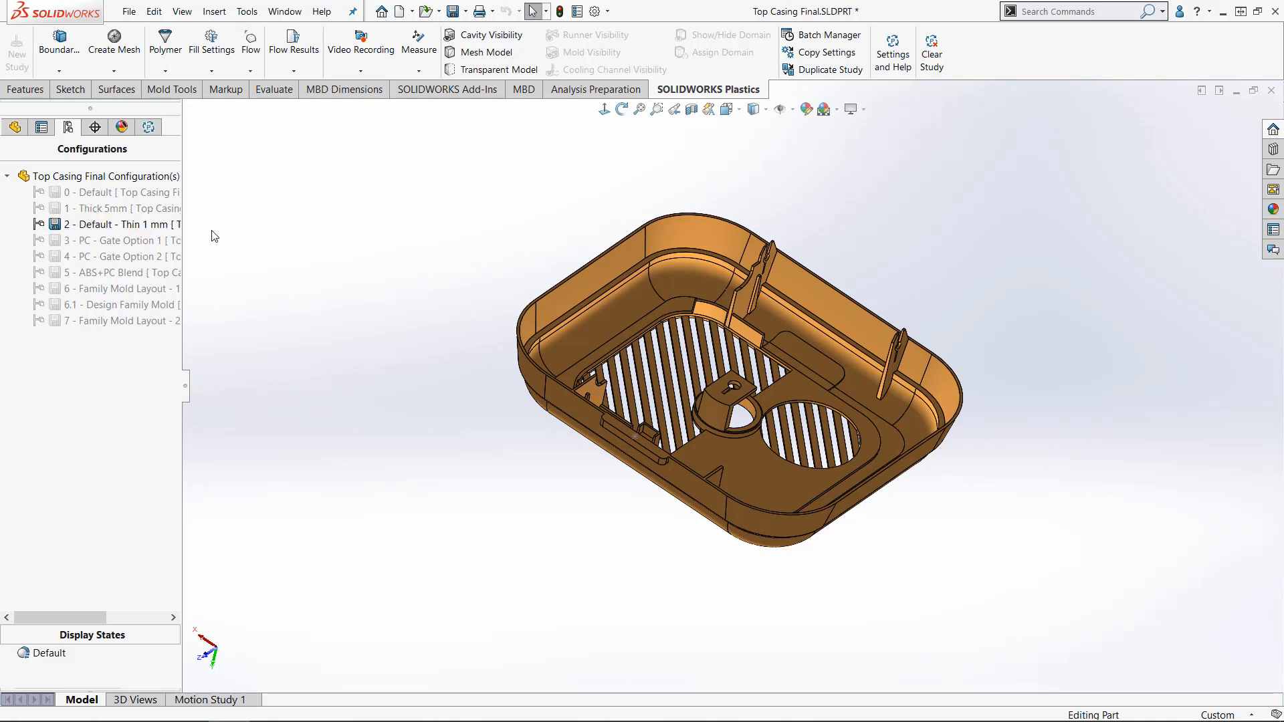
pyautogui.click(153, 133)
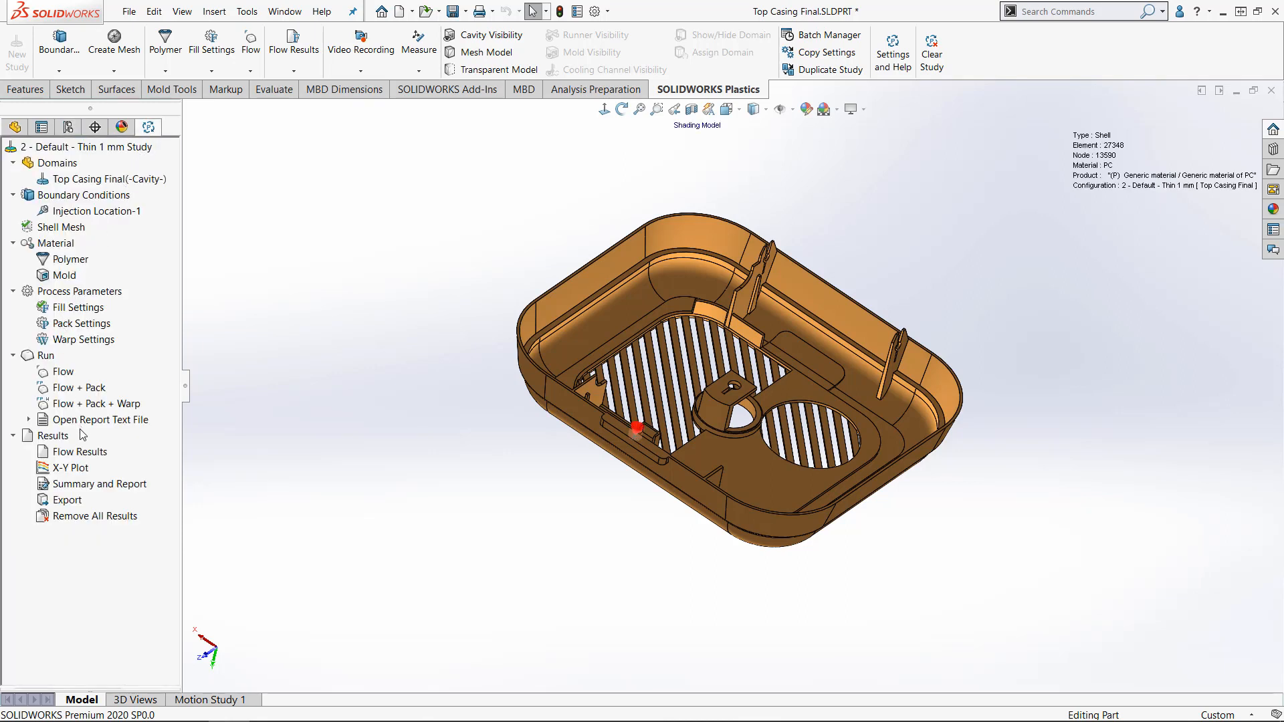
# - Open the flow results of the 1 mm casing and animate its Fill Time plot
pyautogui.click(95, 460)
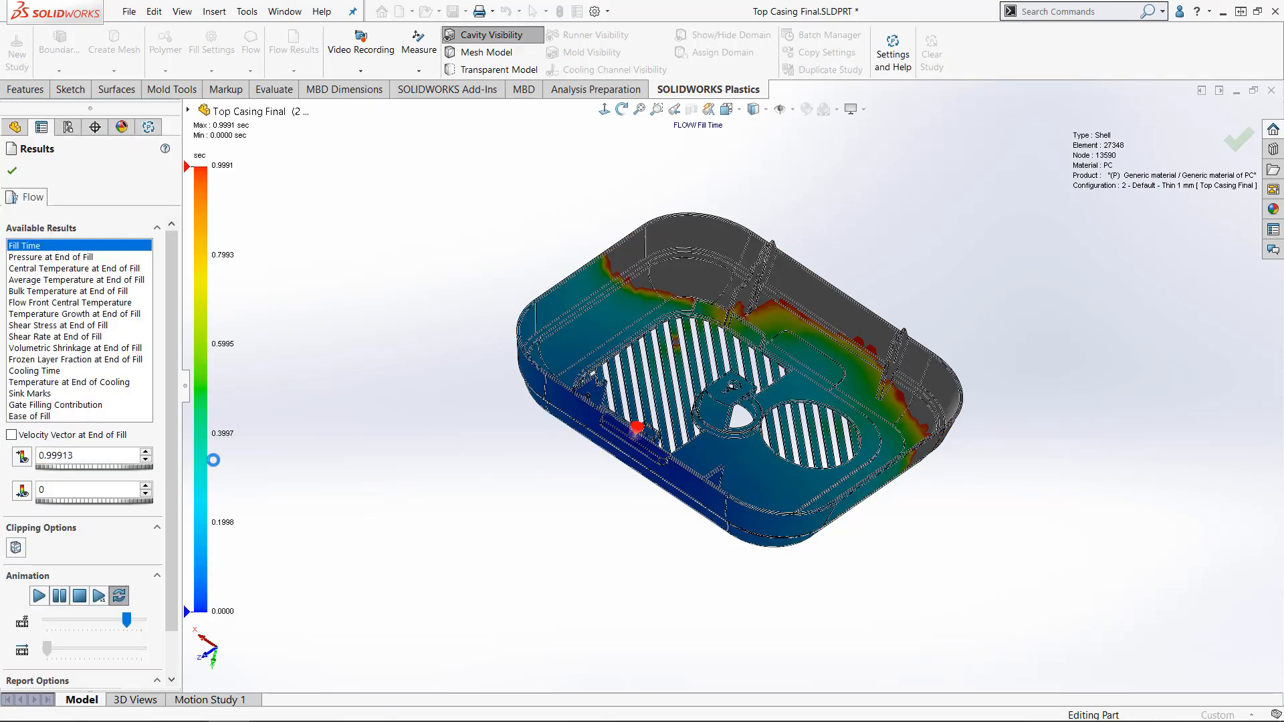
pyautogui.click(39, 595)
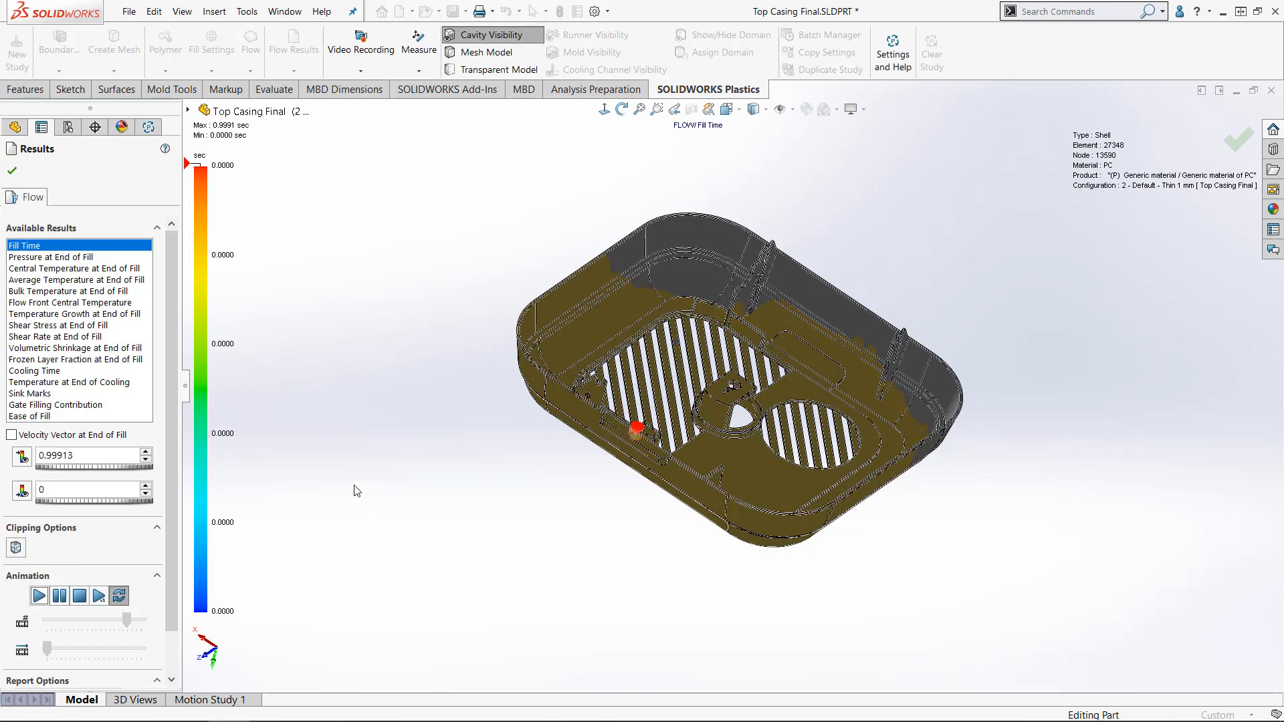
pyautogui.moveTo(355, 488)
pyautogui.mouseDown(button='middle')
pyautogui.moveTo(372, 476)
pyautogui.moveTo(370, 486)
pyautogui.mouseUp(button='middle')
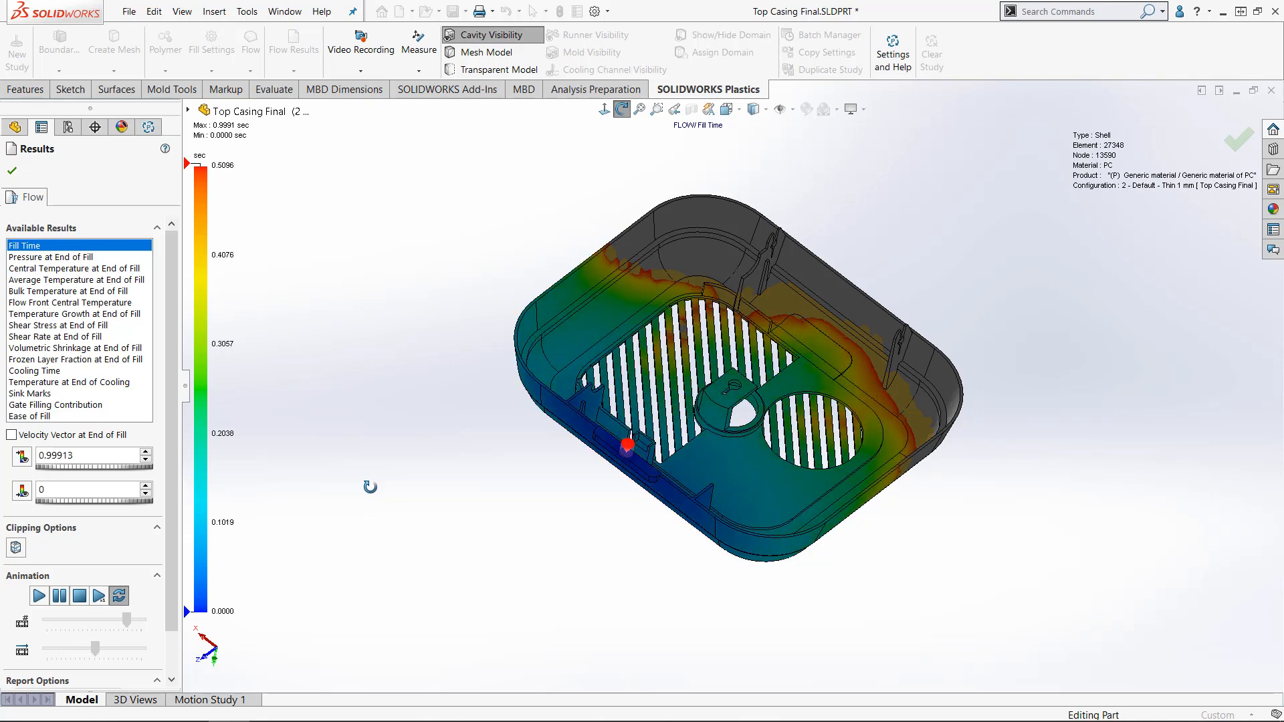
pyautogui.moveTo(370, 487); pyautogui.dragTo(365, 485)
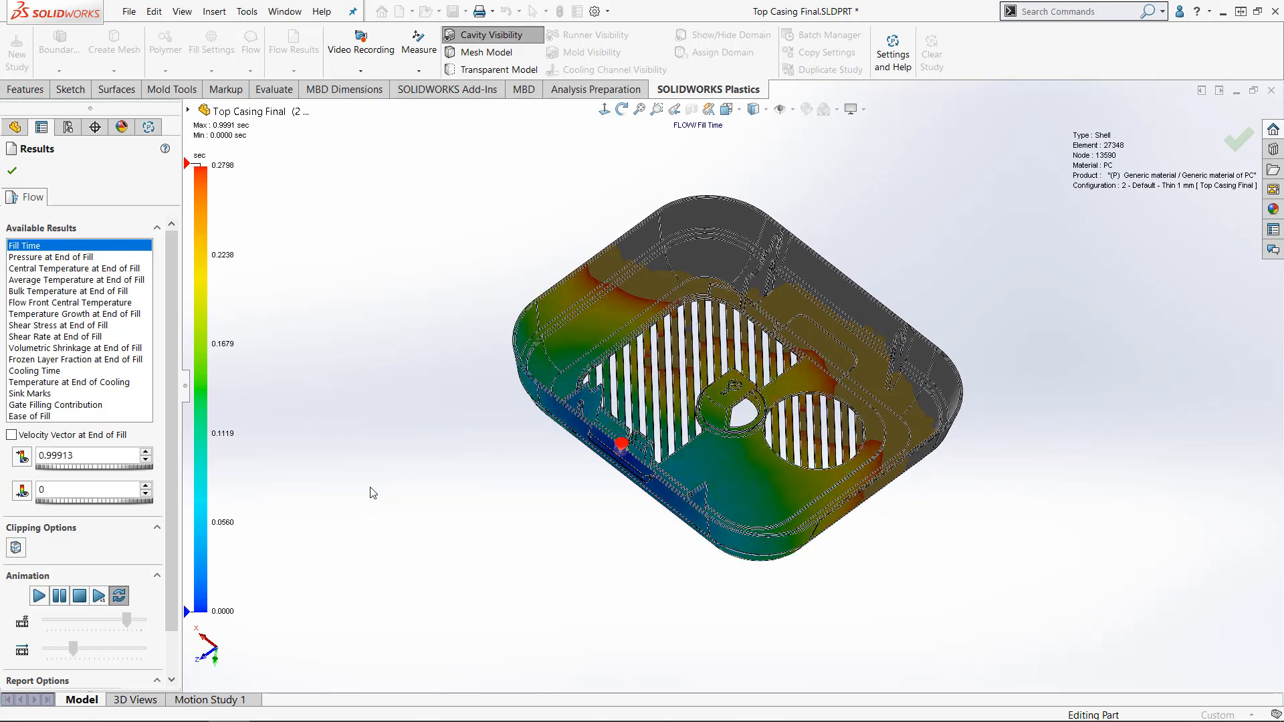
# - Display the Ease of Fill plot for the 1 mm casing and read its explanation in a widened Results Adviser
pyautogui.click(142, 417)
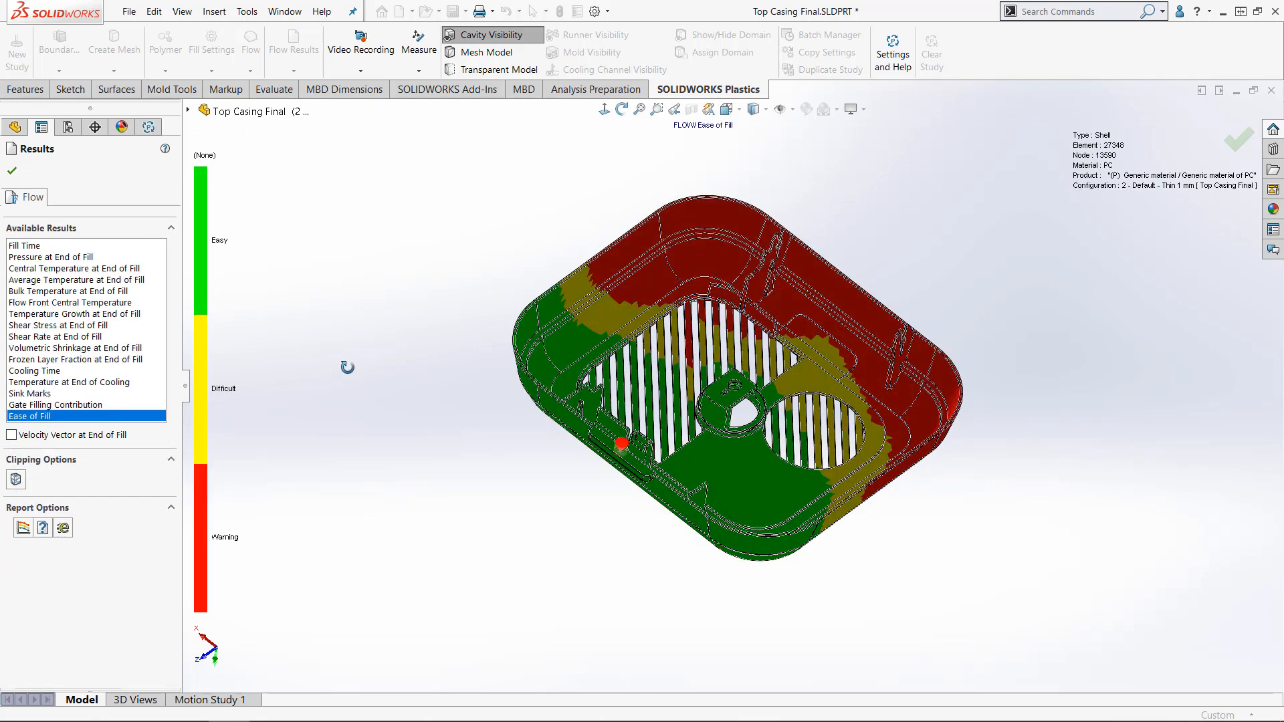
pyautogui.moveTo(347, 367); pyautogui.dragTo(343, 377, button='middle')
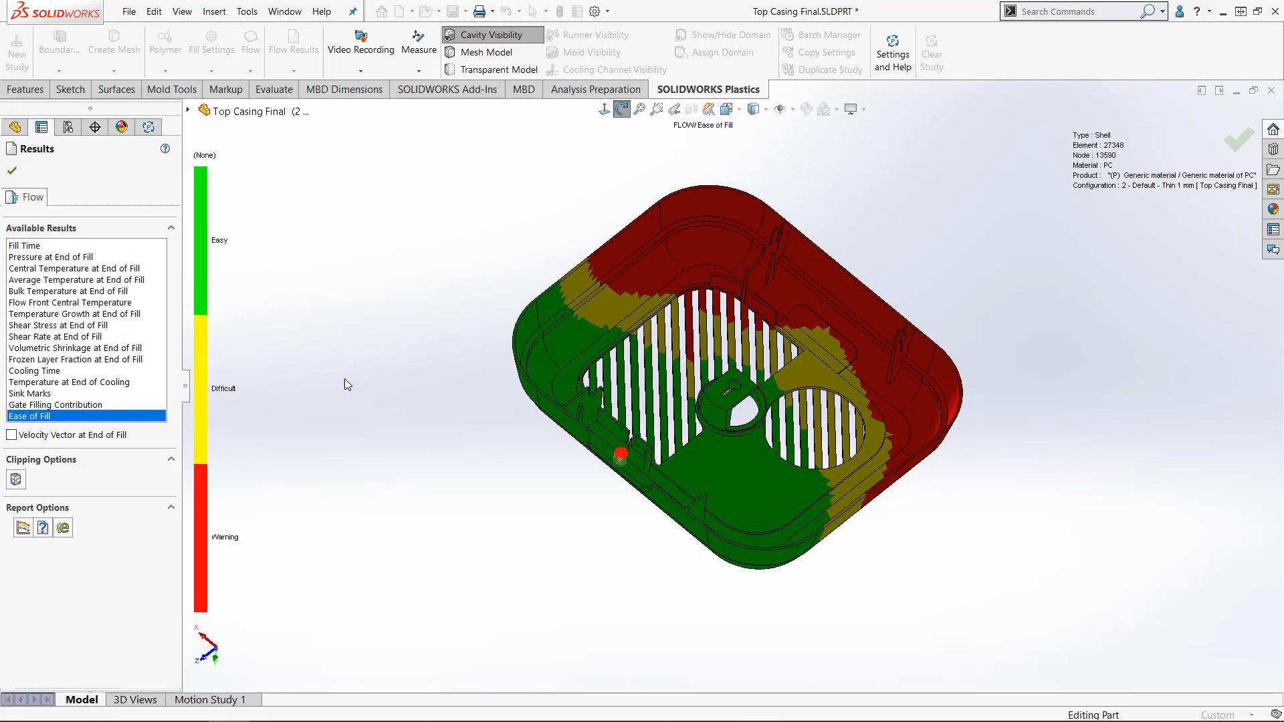
pyautogui.click(44, 528)
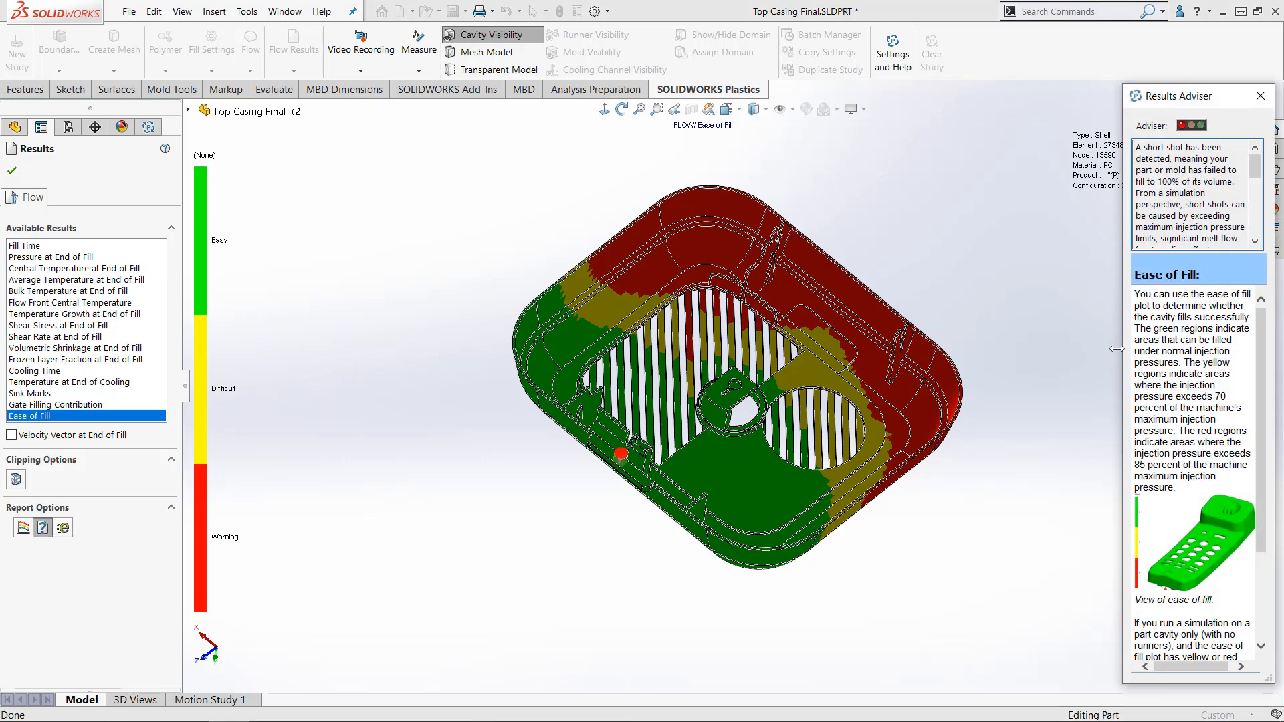
pyautogui.moveTo(1116, 348); pyautogui.dragTo(1011, 354)
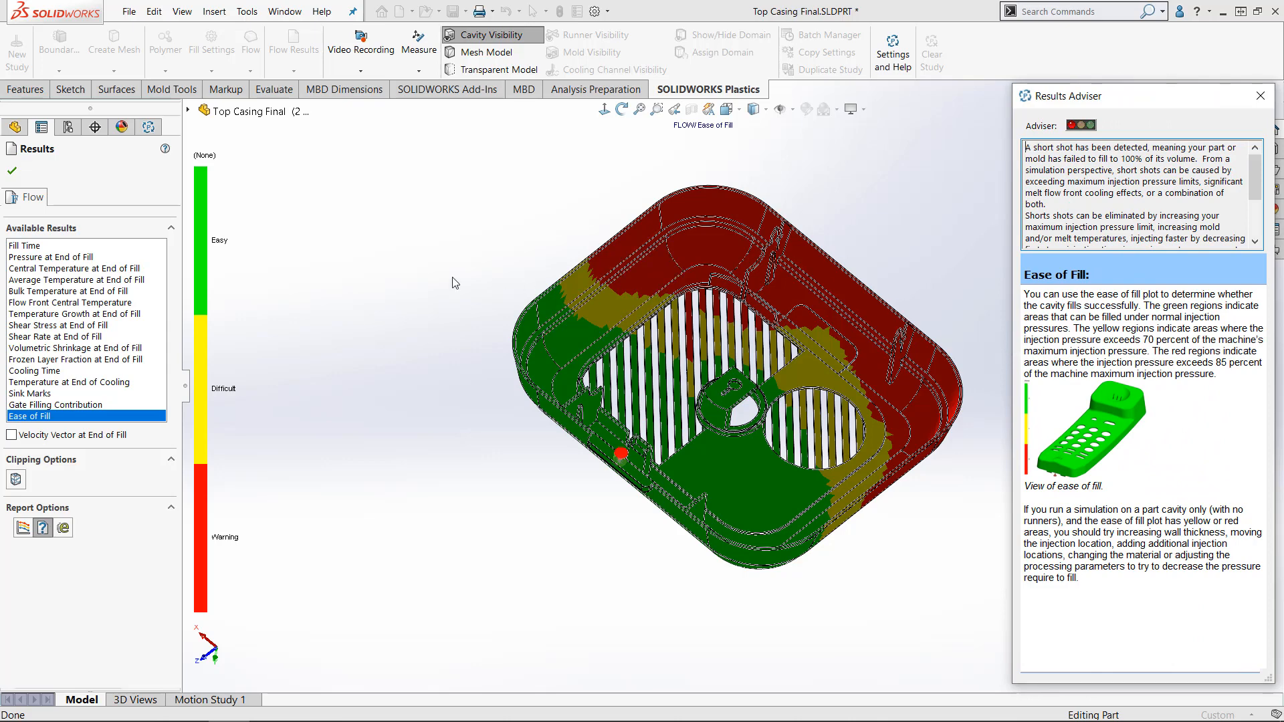
# - Check the Cooling Time plot of the 1 mm casing and return to the Ease of Fill plot
pyautogui.click(40, 370)
pyautogui.press('Escape')
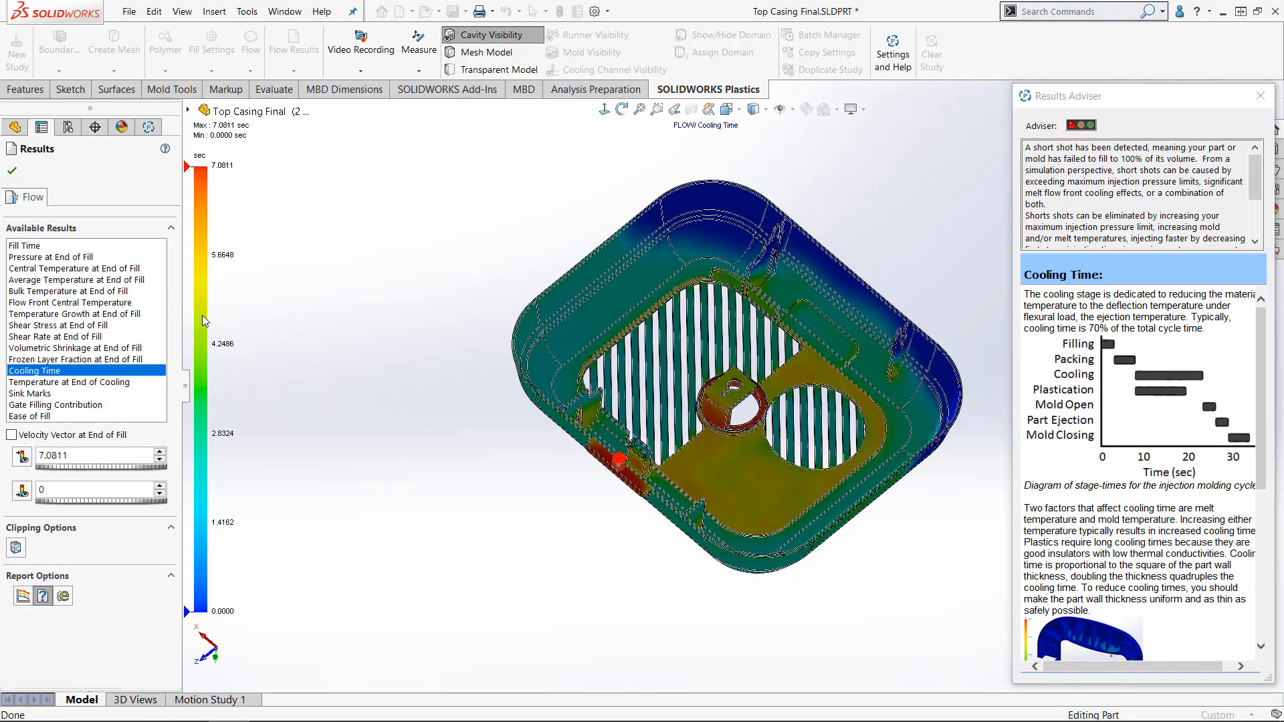
pyautogui.click(70, 416)
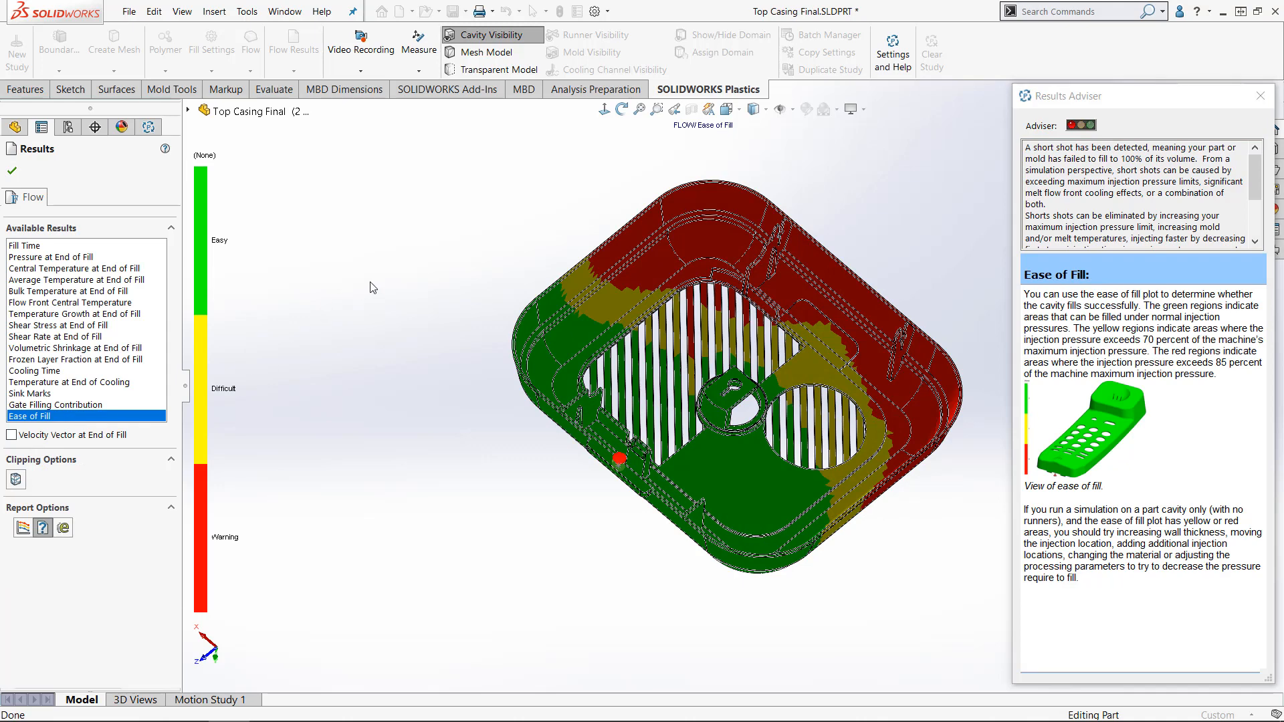
# - Close the 1 mm casing results, activate the configuration 3 - PC - Gate Option 1 and show its Plastics study
pyautogui.moveTo(371, 289); pyautogui.dragTo(369, 292, button='middle')
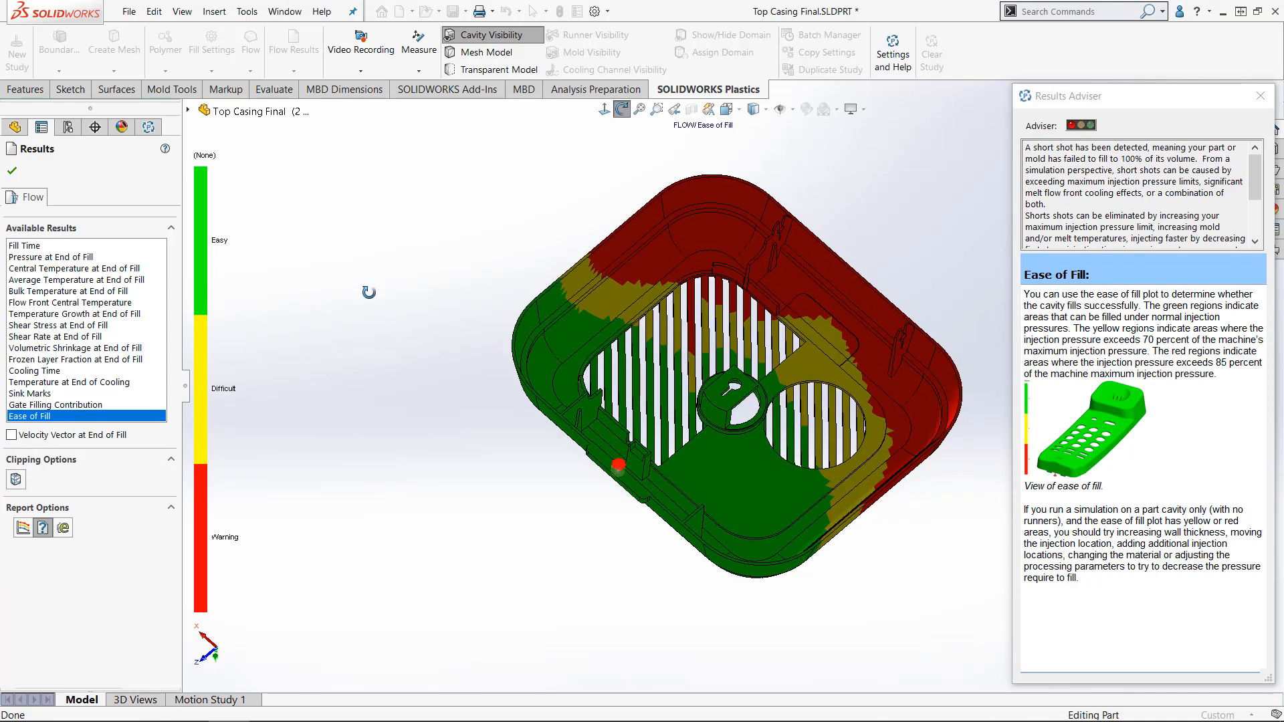
pyautogui.press('Escape')
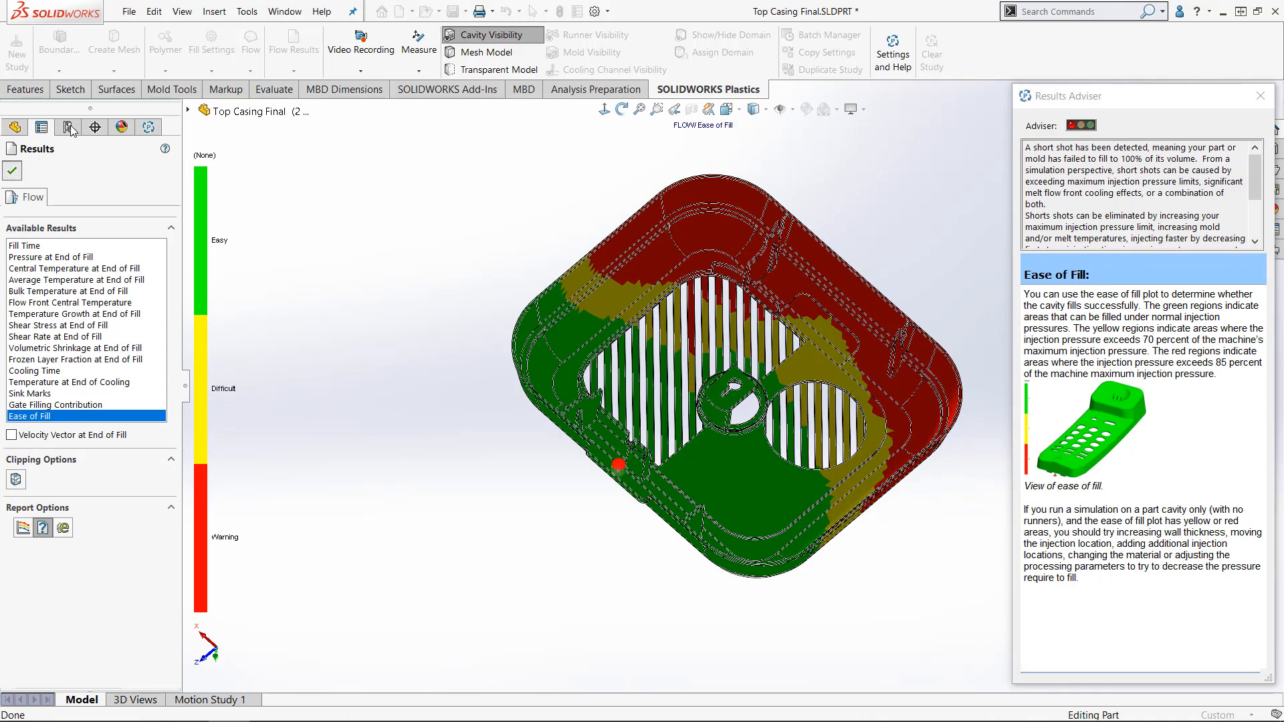
pyautogui.click(69, 128)
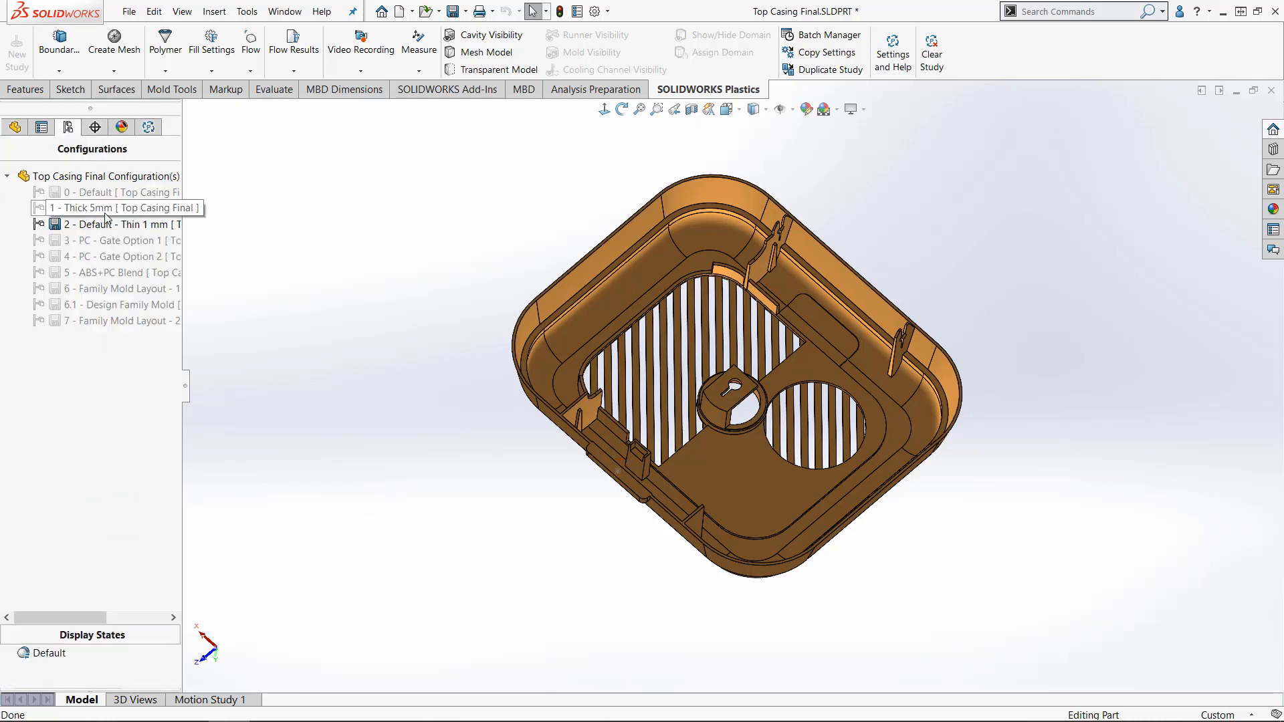
pyautogui.doubleClick(109, 239)
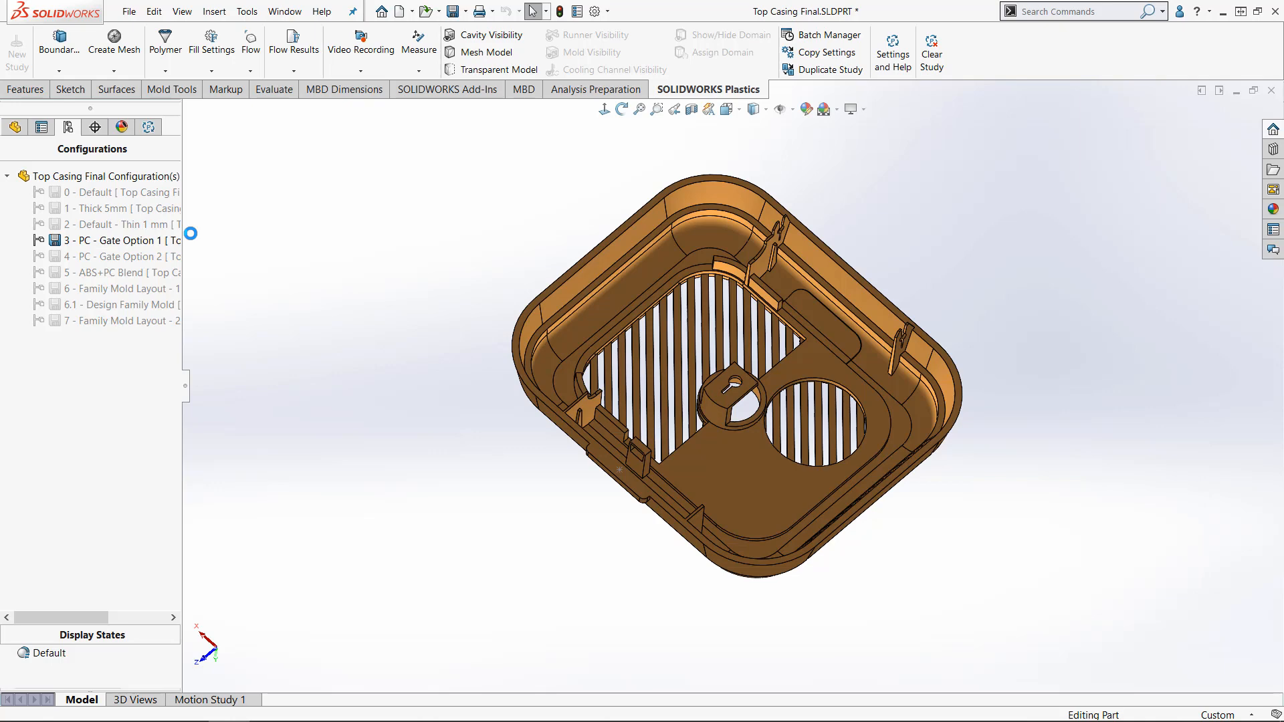
pyautogui.click(150, 129)
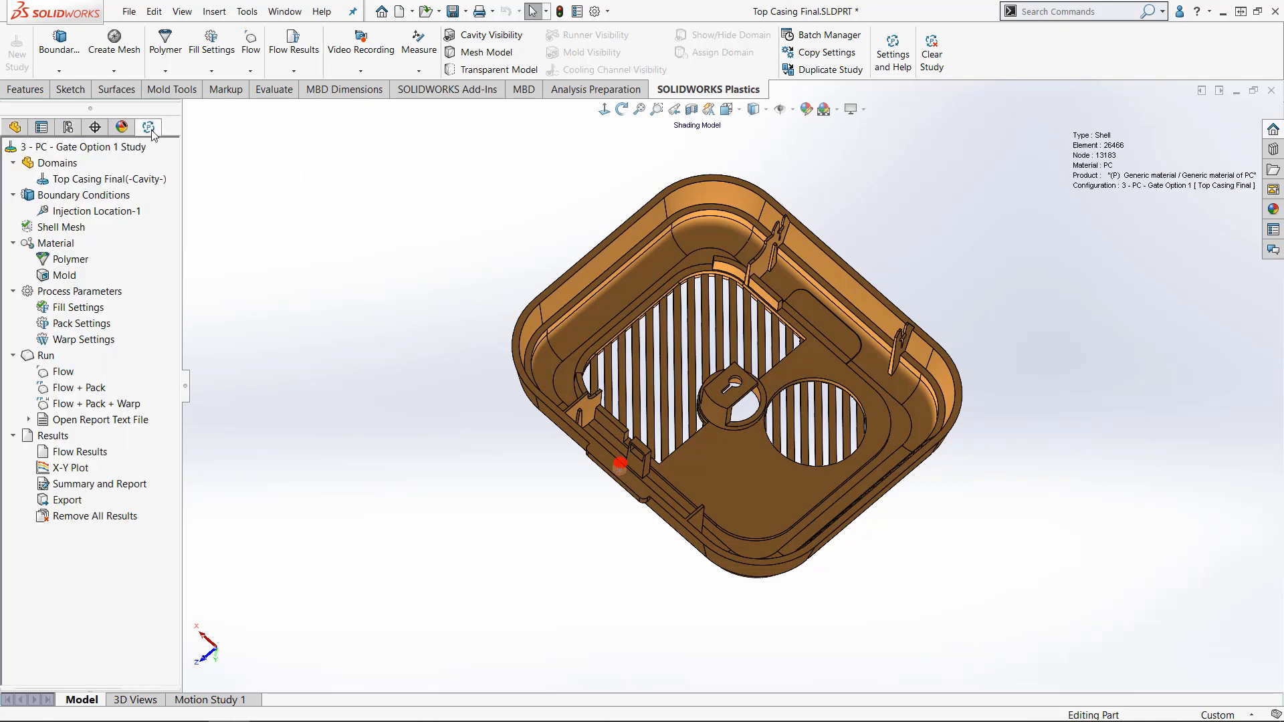
# - Open the flow results of the PC - Gate Option 1 study and examine its Fill Time plot
pyautogui.rightClick(88, 452)
pyautogui.click(120, 462)
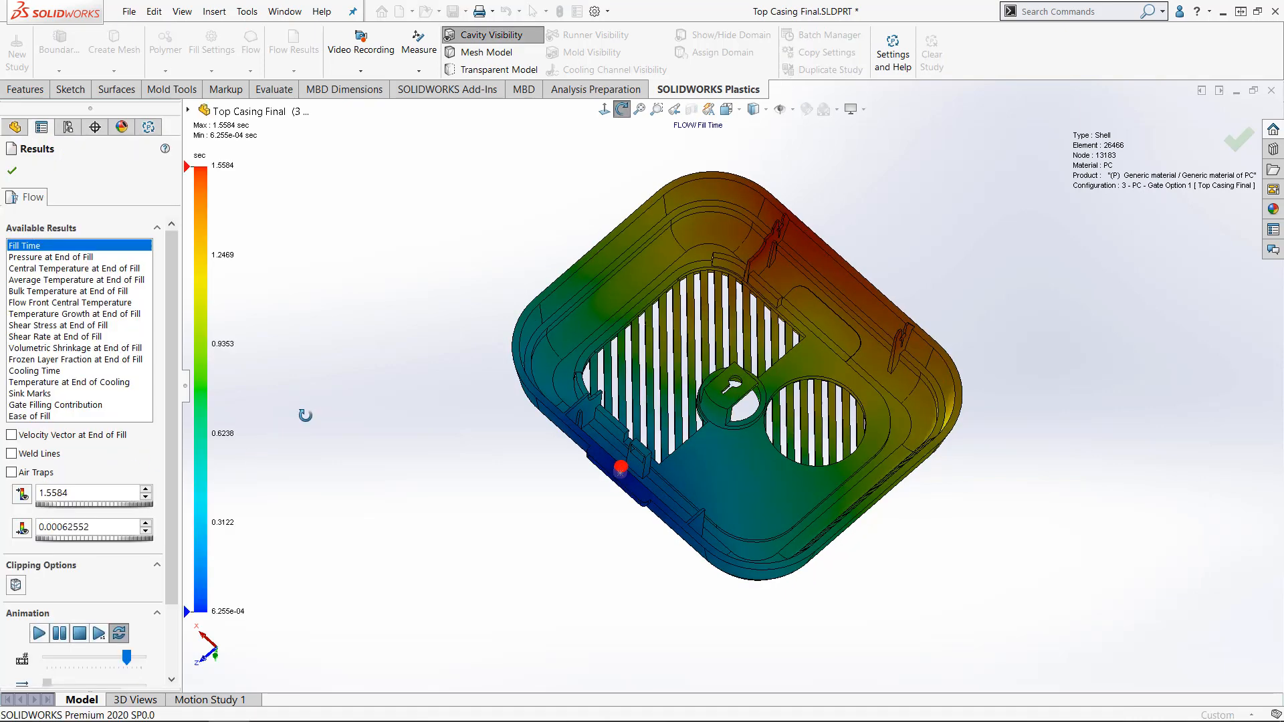
pyautogui.moveTo(304, 418); pyautogui.dragTo(301, 420)
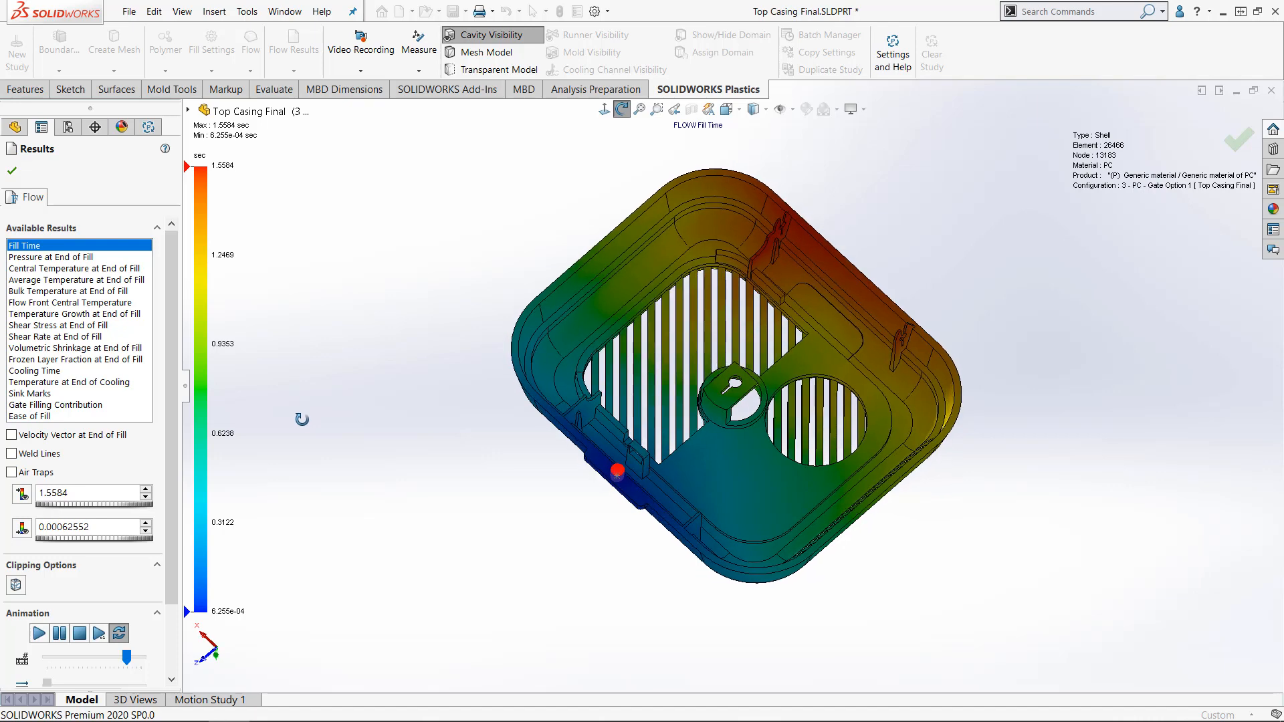
# - Inspect the Ease of Fill and Cooling Time plots for PC - Gate Option 1
pyautogui.click(131, 416)
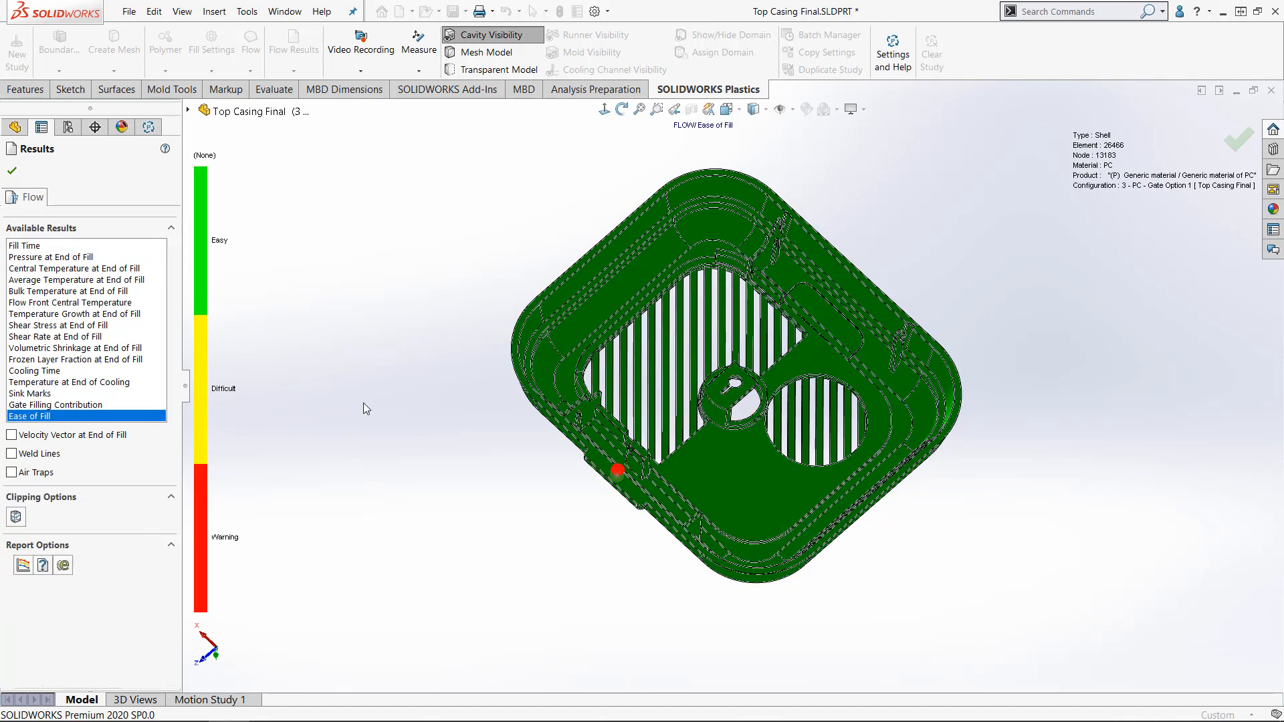
pyautogui.moveTo(363, 404); pyautogui.dragTo(341, 371, button='middle')
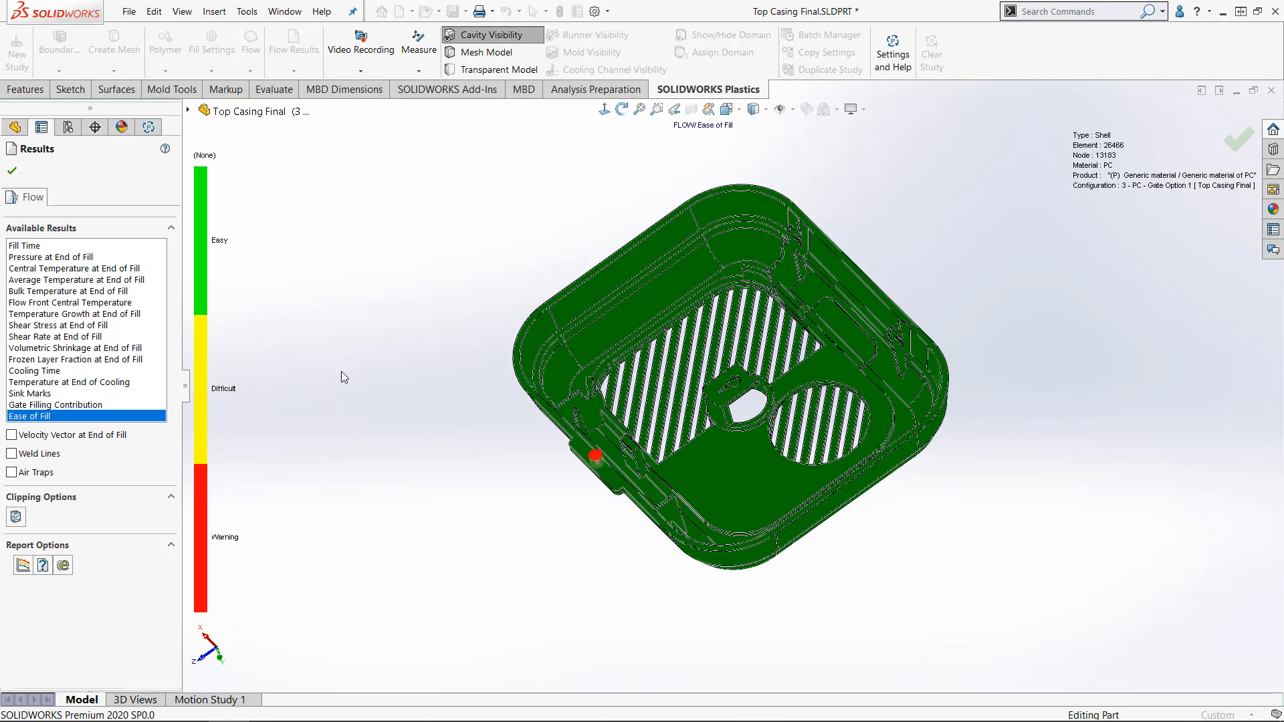
pyautogui.click(70, 373)
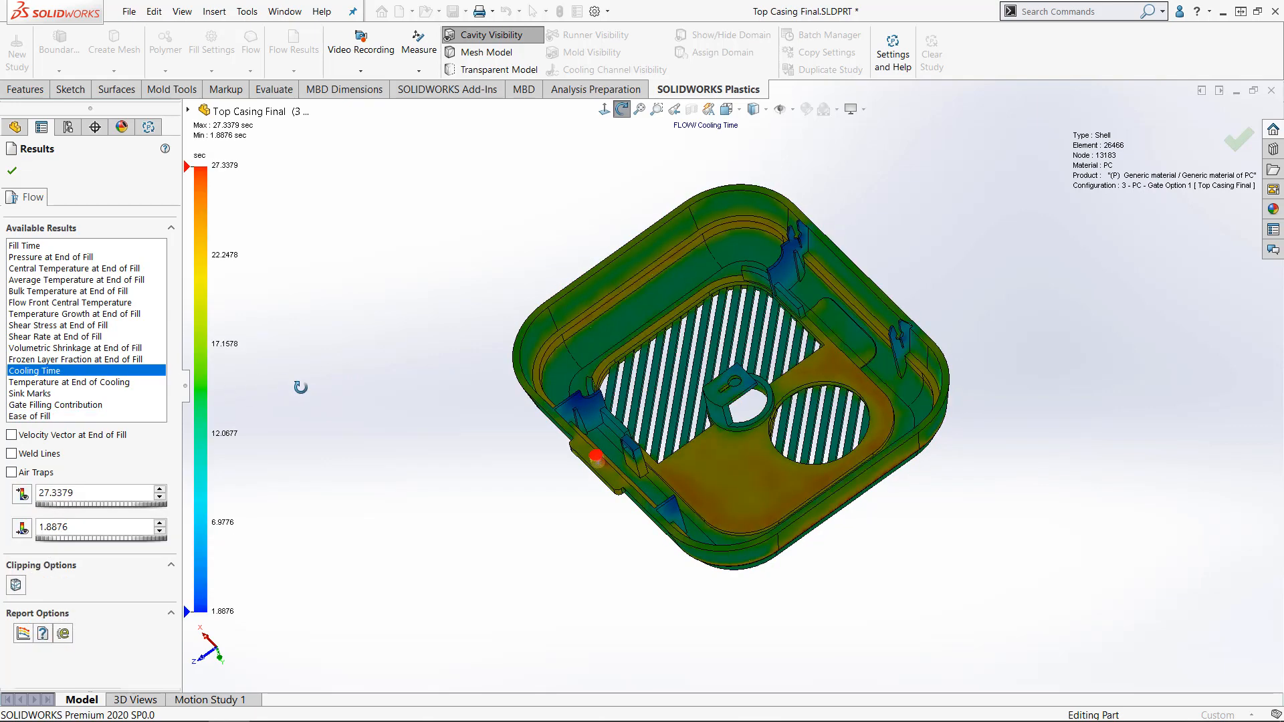
pyautogui.moveTo(300, 387); pyautogui.dragTo(323, 373, button='middle')
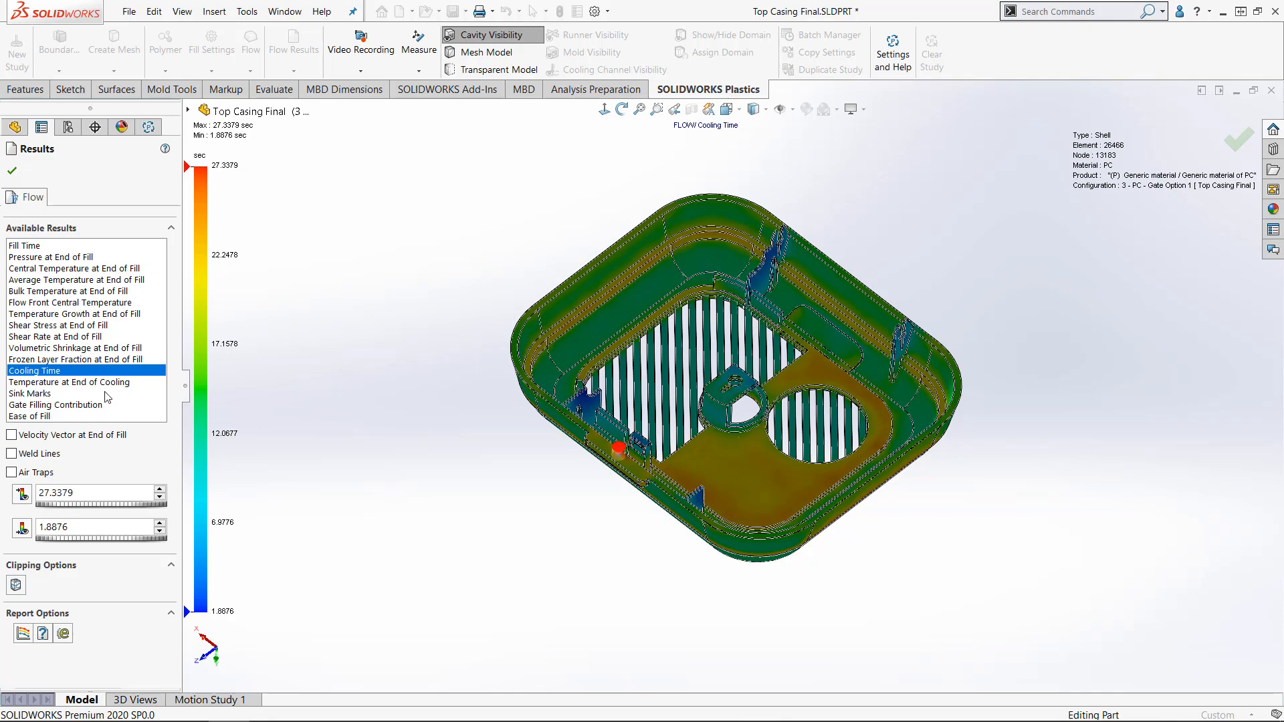
# - Display the weld lines on the PC - Gate Option 1 casing, inspect them and close the results
pyautogui.click(11, 454)
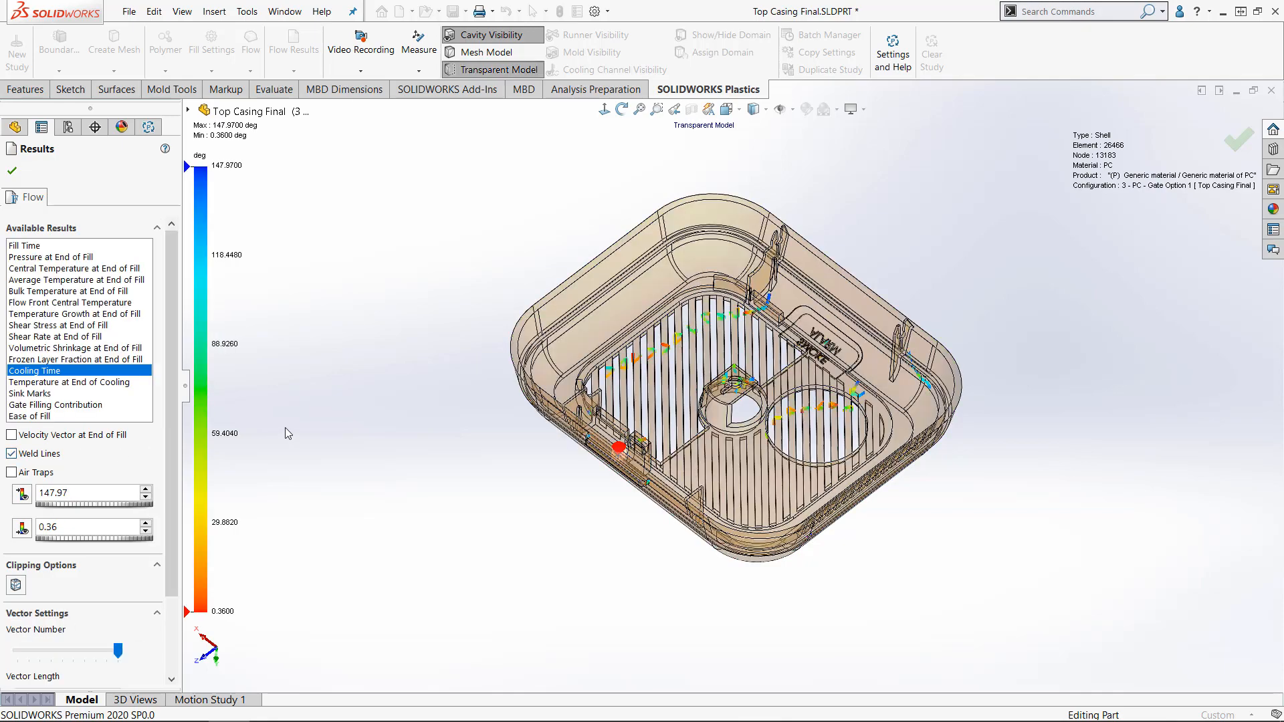
pyautogui.moveTo(284, 427); pyautogui.dragTo(286, 482, button='middle')
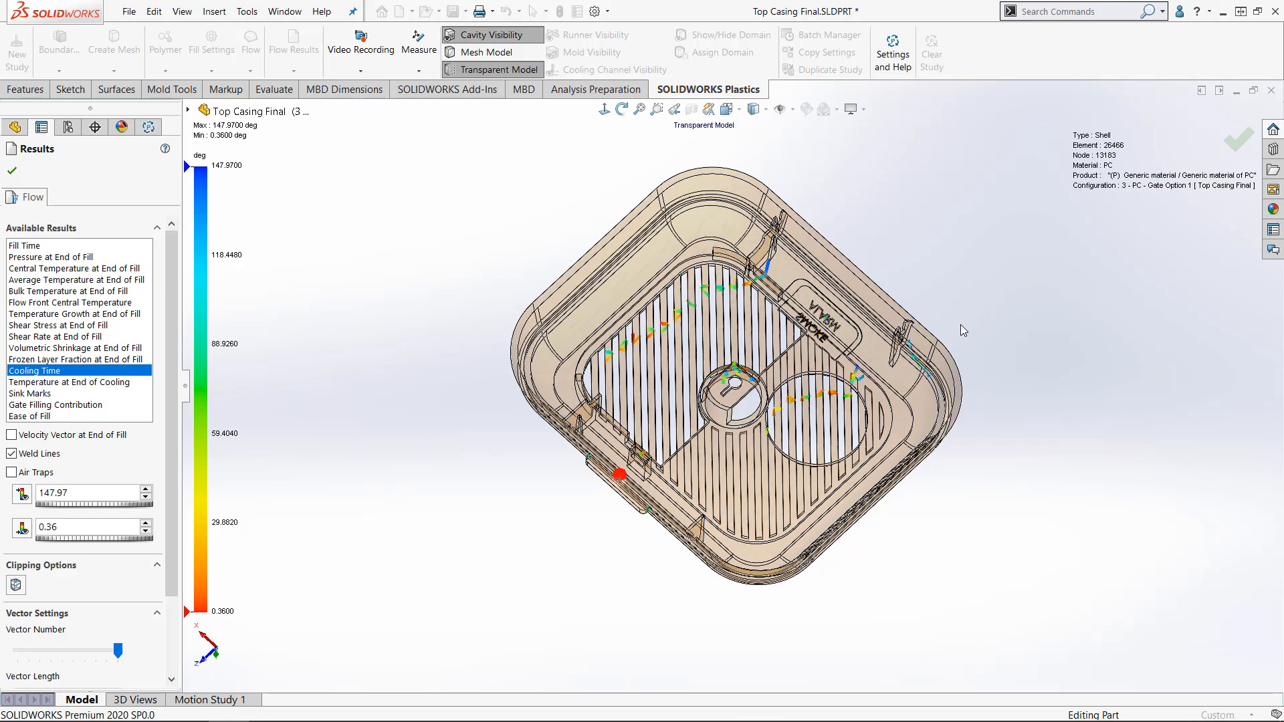
pyautogui.click(14, 172)
# - Activate the configuration 4 - PC - Gate Option 2 and show its Plastics study
pyautogui.click(69, 131)
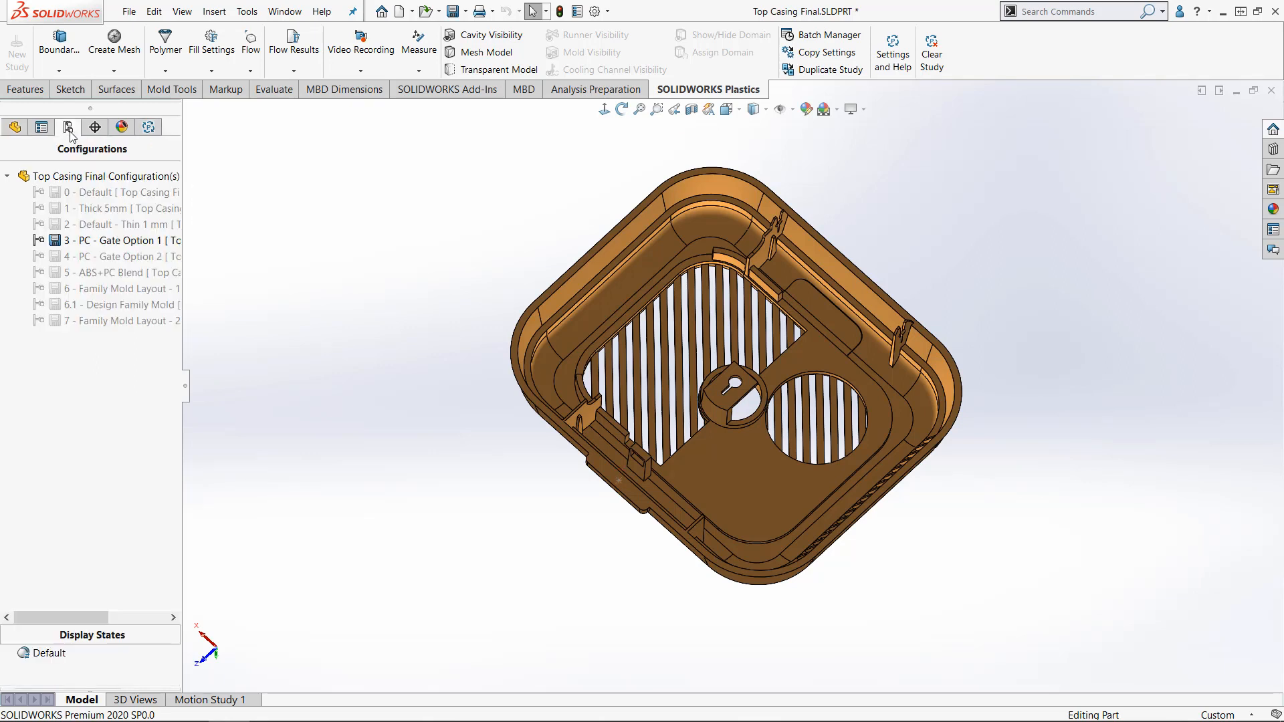
pyautogui.doubleClick(113, 255)
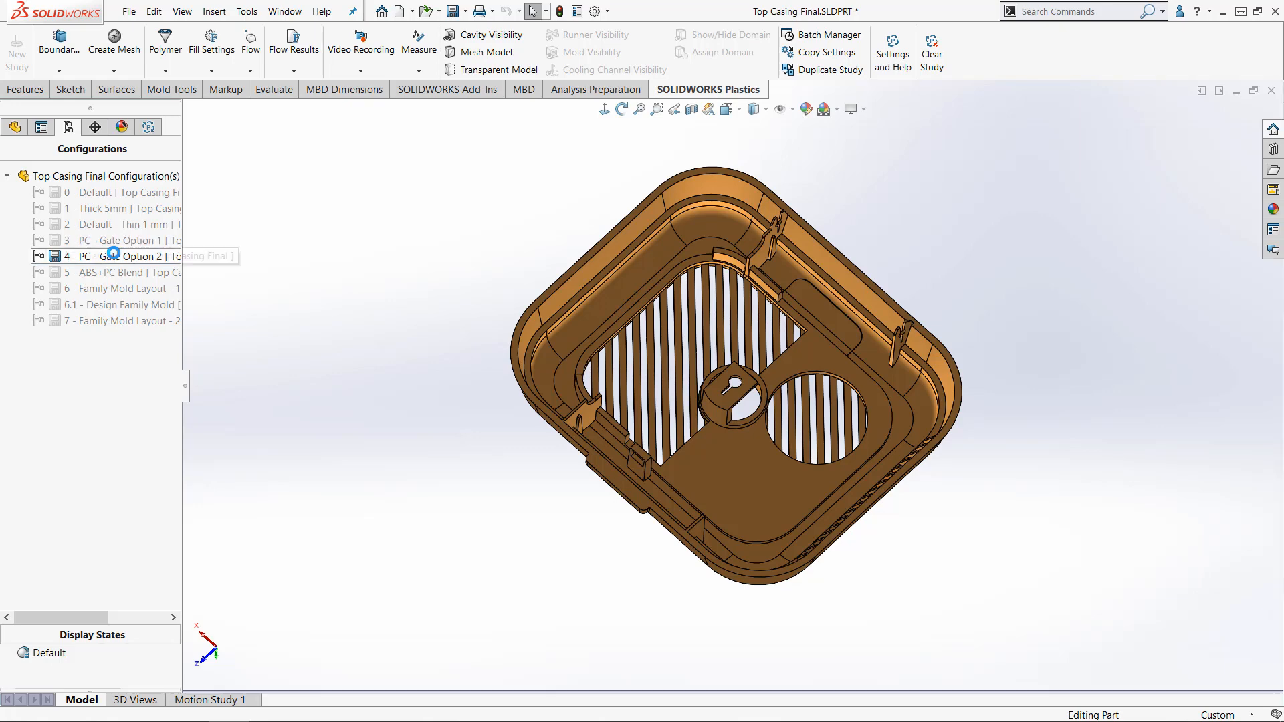
pyautogui.click(155, 128)
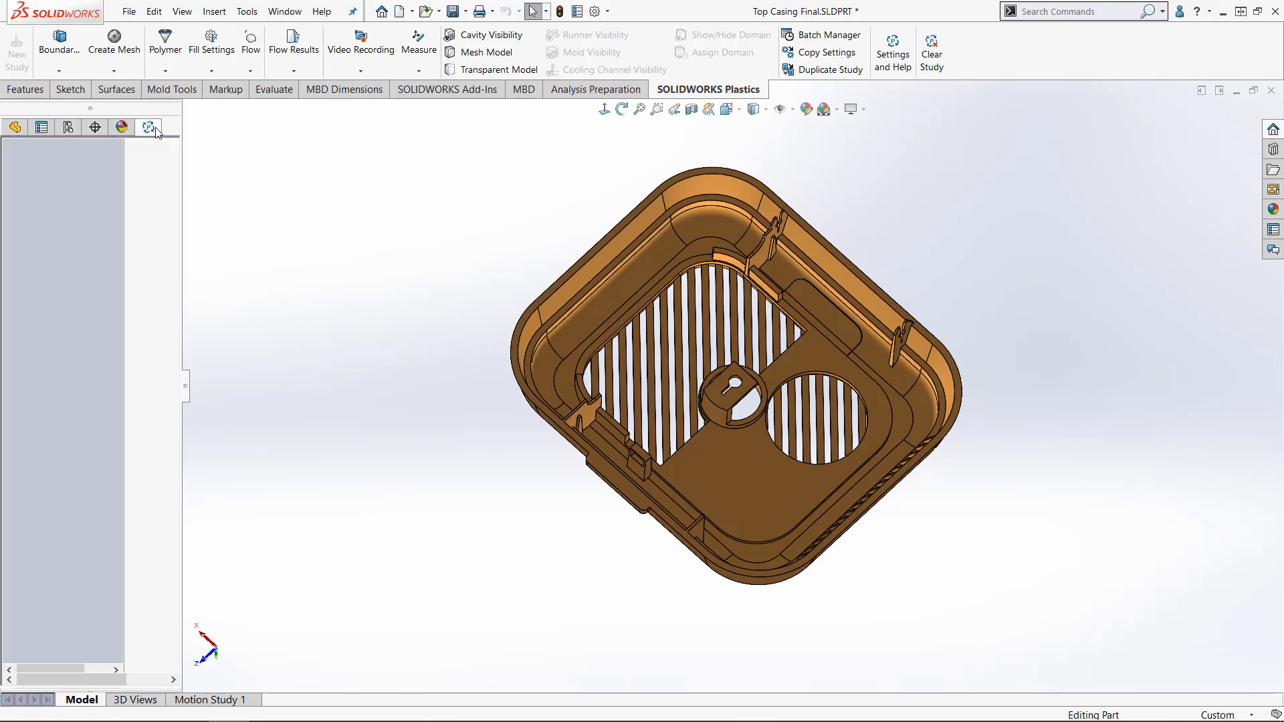
# - Open the flow results of the PC - Gate Option 2 study and examine its Fill Time plot from the new gate
pyautogui.click(99, 452)
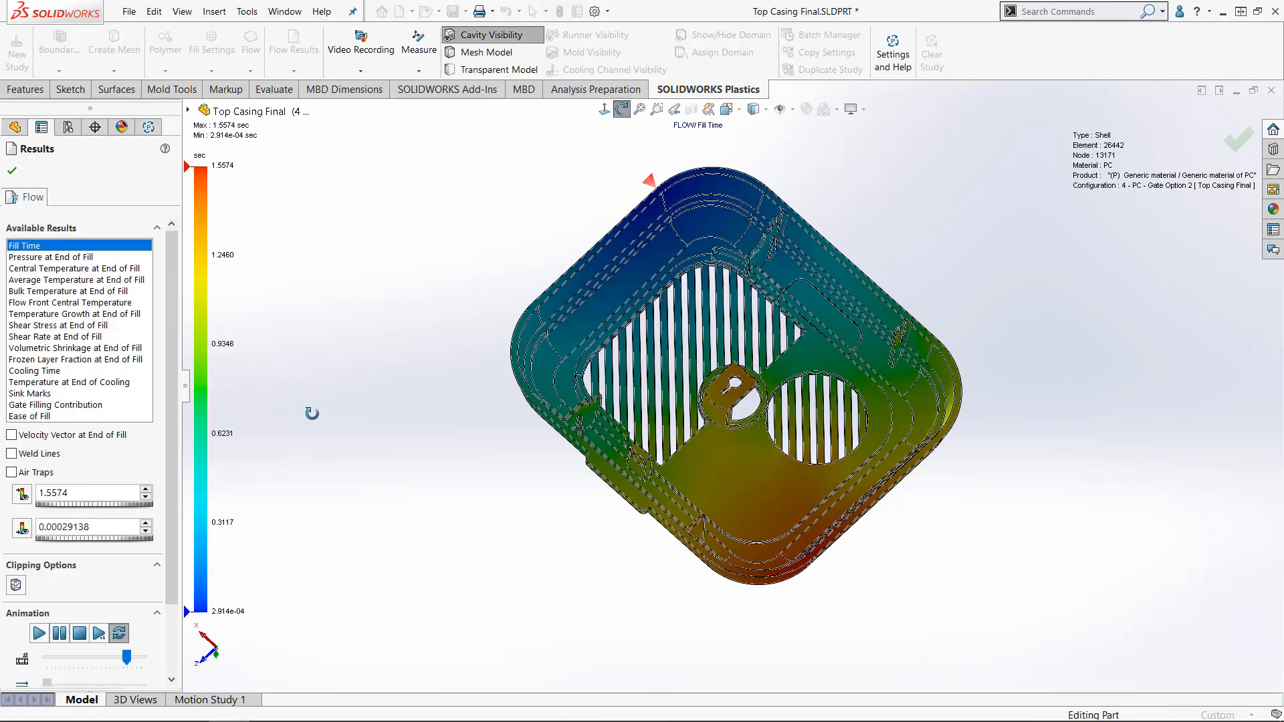
pyautogui.moveTo(312, 417); pyautogui.dragTo(311, 425)
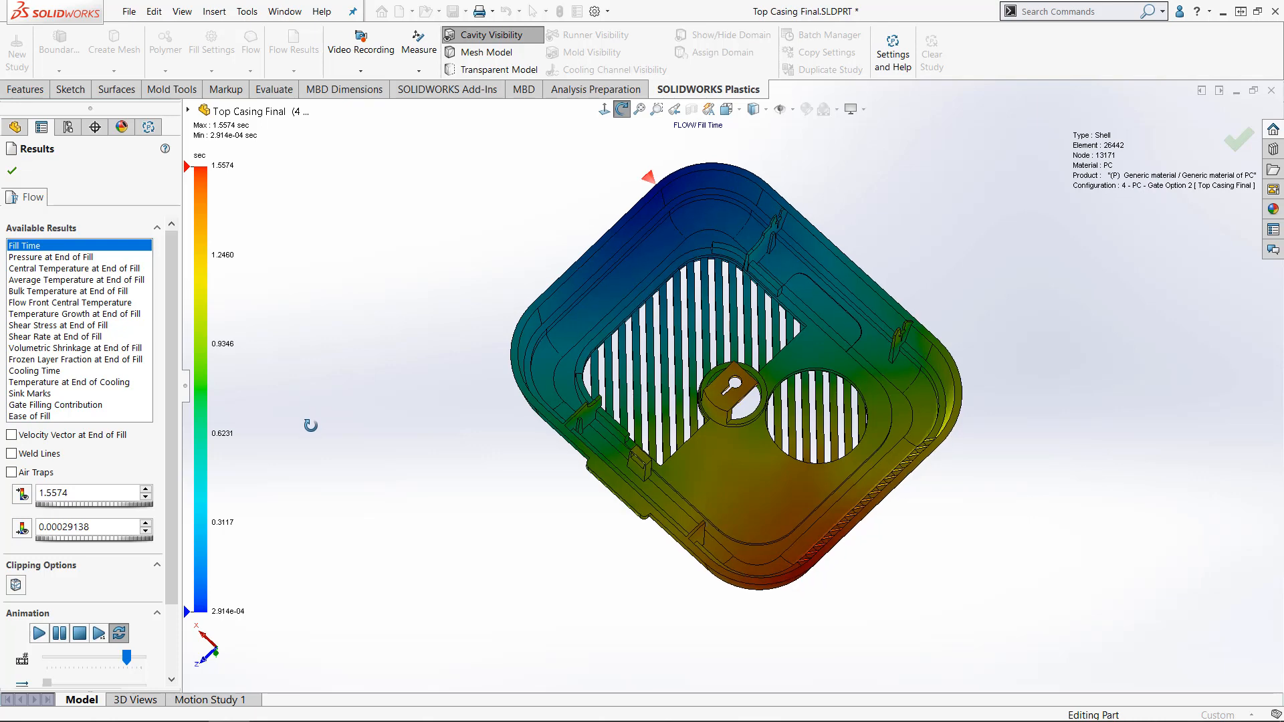
pyautogui.moveTo(310, 425); pyautogui.dragTo(290, 464, button='middle')
# - Check the Ease of Fill plot and the weld lines for PC - Gate Option 2, closing the results when done
pyautogui.click(33, 417)
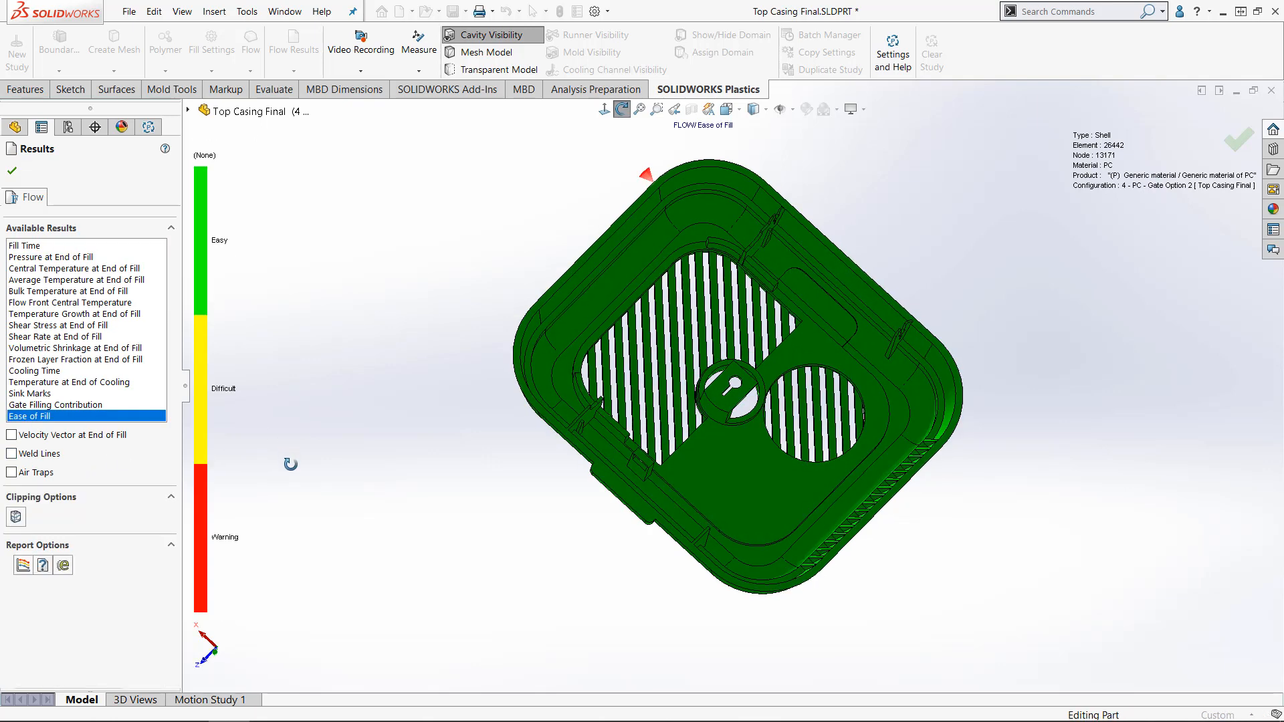
pyautogui.moveTo(290, 464); pyautogui.dragTo(290, 464, button='middle')
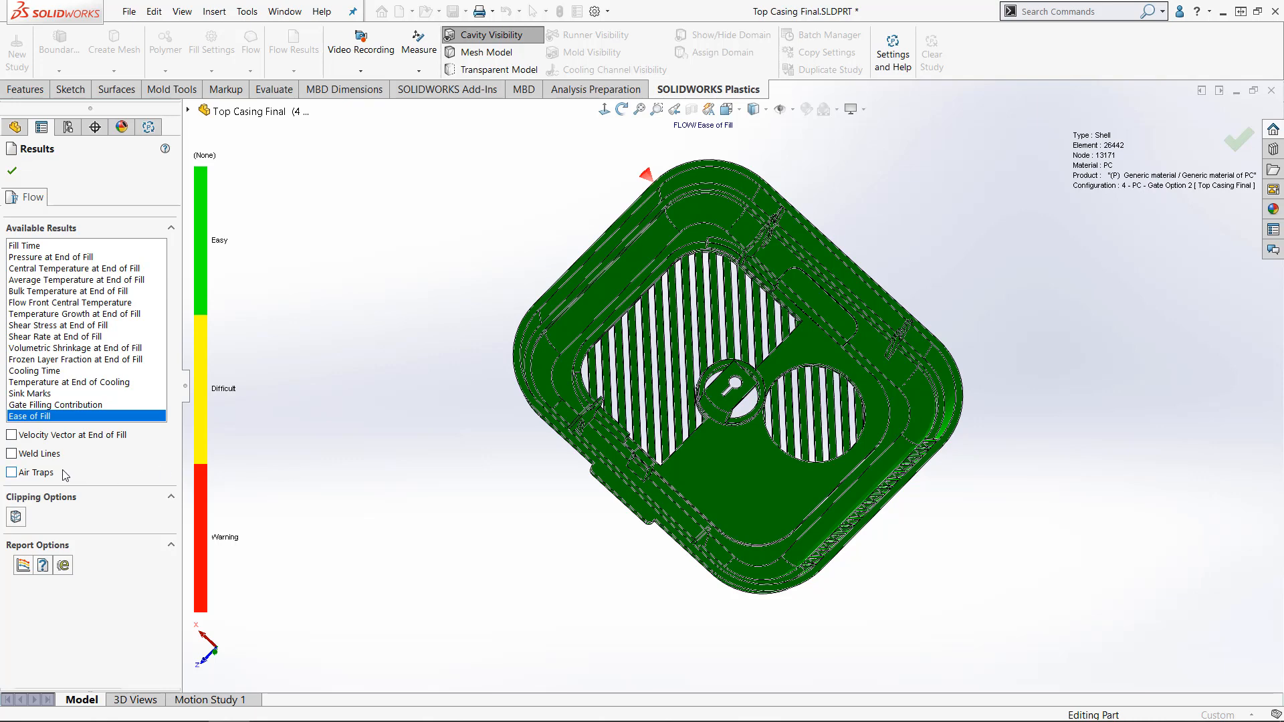
pyautogui.click(13, 454)
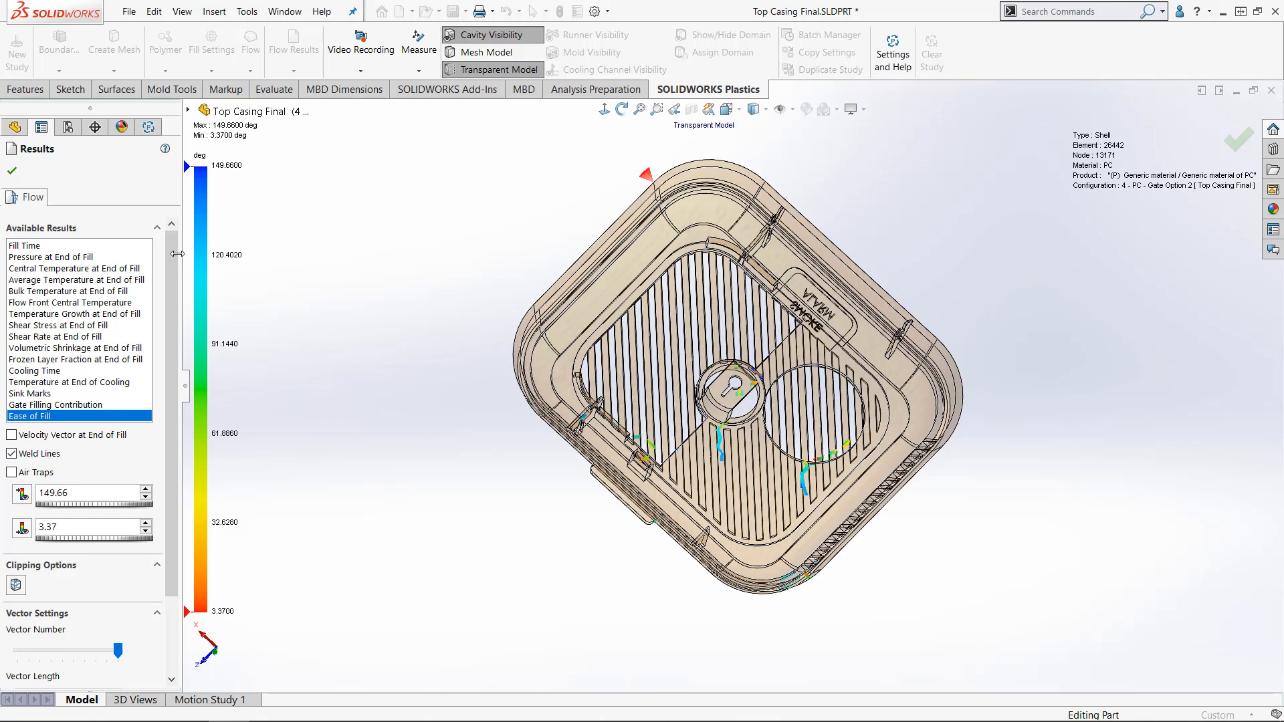
pyautogui.click(12, 172)
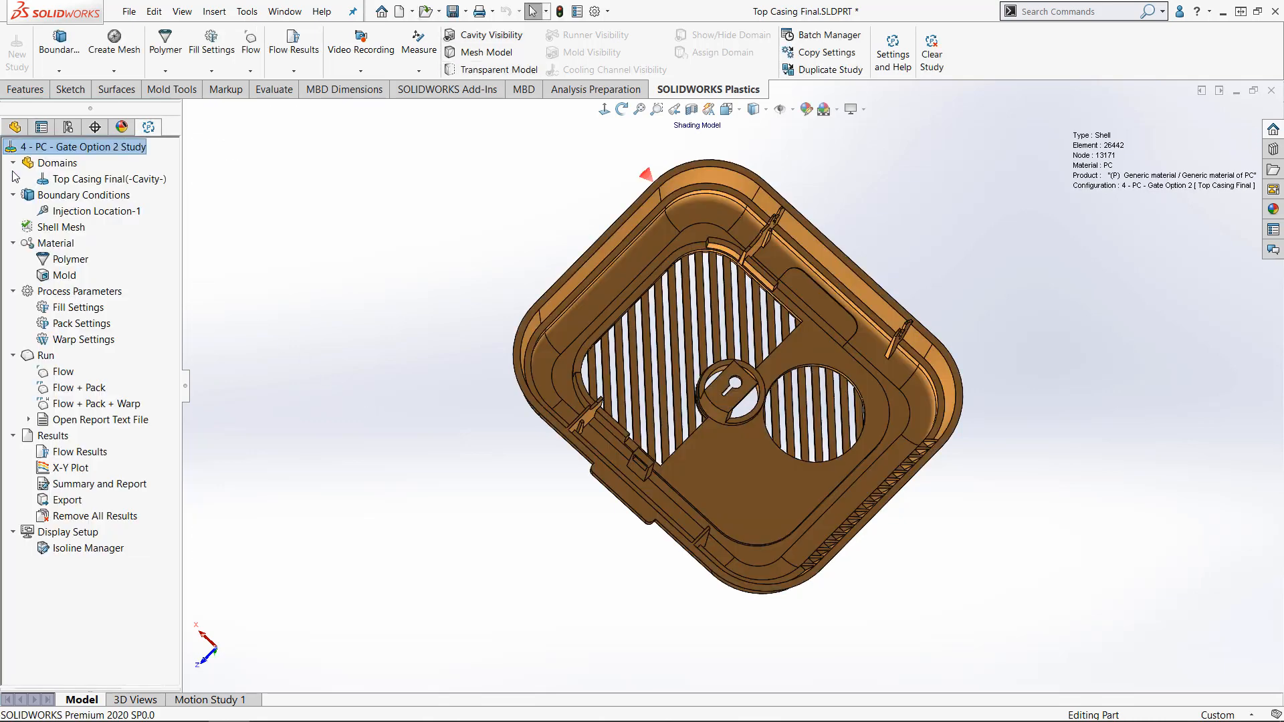
# - Activate the configuration 5 - ABS+PC Blend and show its Plastics study
pyautogui.click(67, 127)
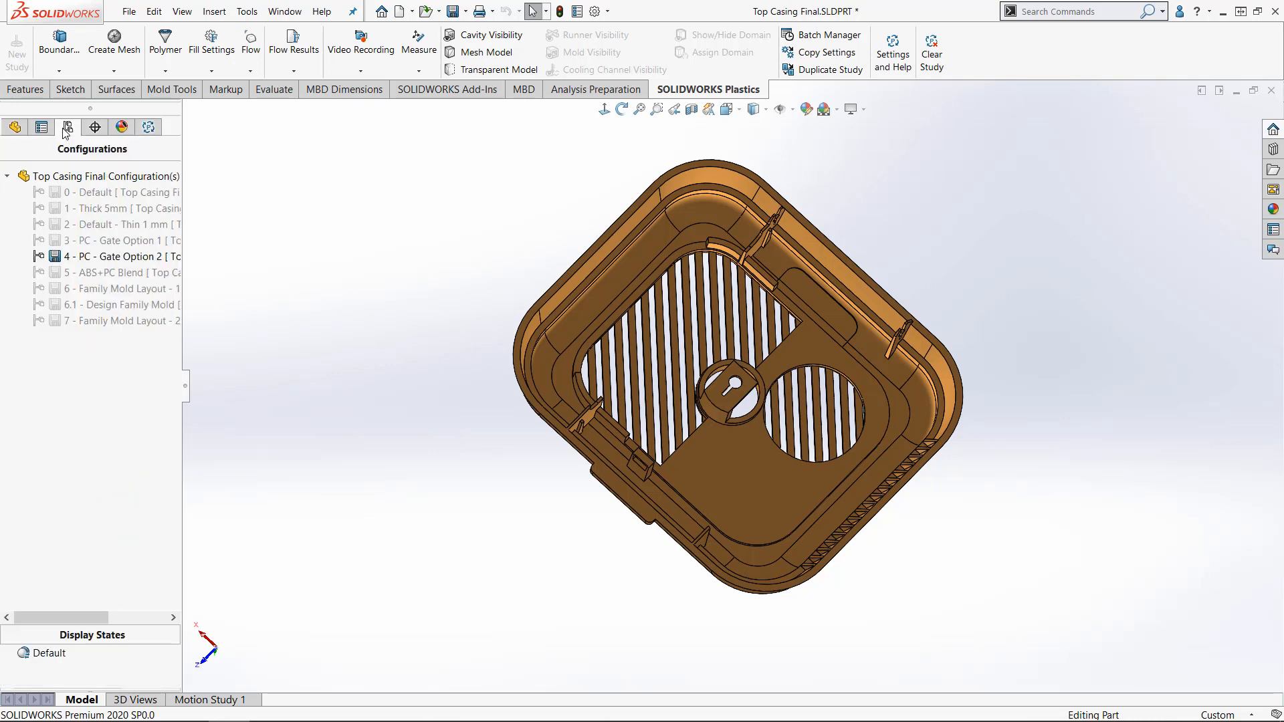
pyautogui.doubleClick(80, 271)
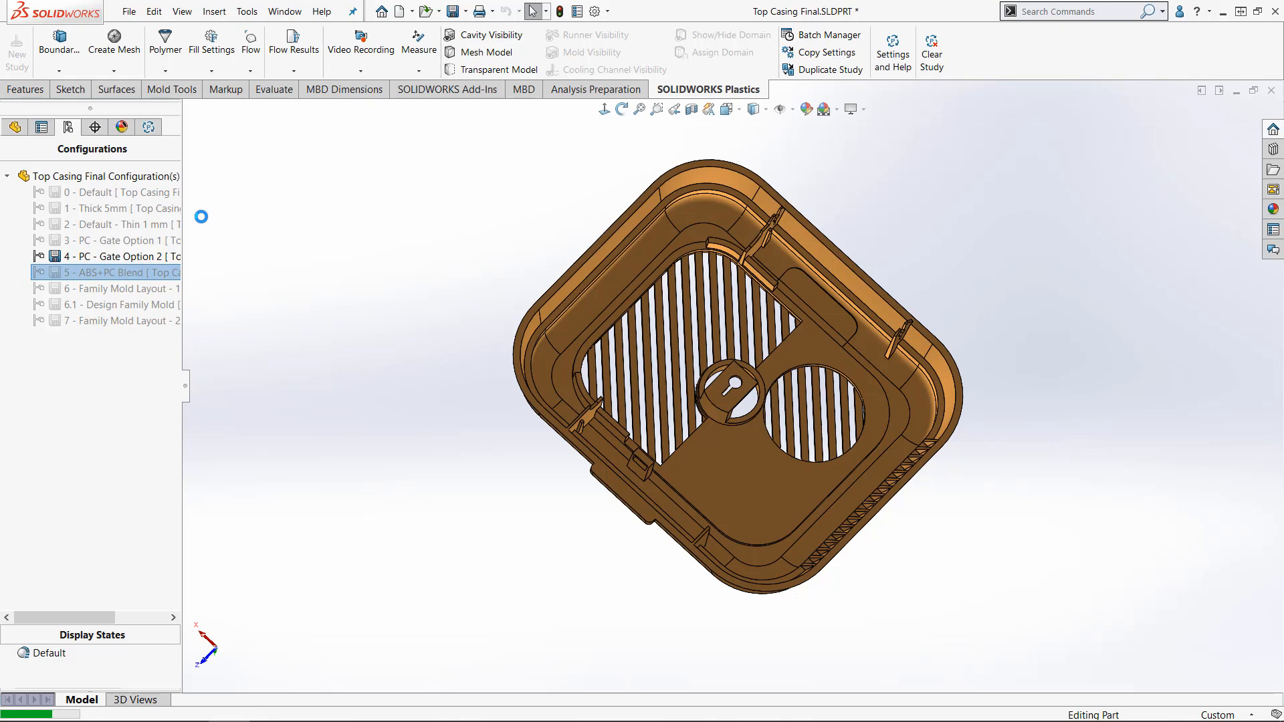
pyautogui.click(151, 131)
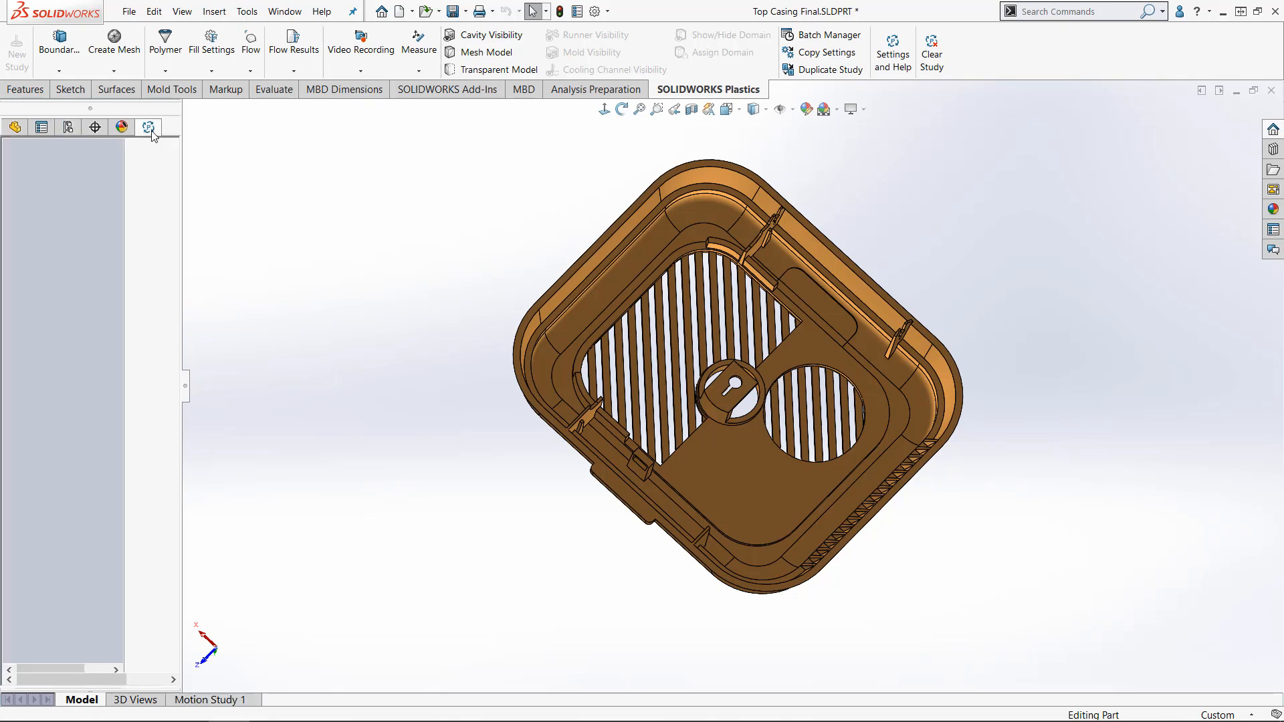
# - Open the flow results of the ABS+PC Blend study and inspect its Fill Time and Ease of Fill plots
pyautogui.rightClick(100, 453)
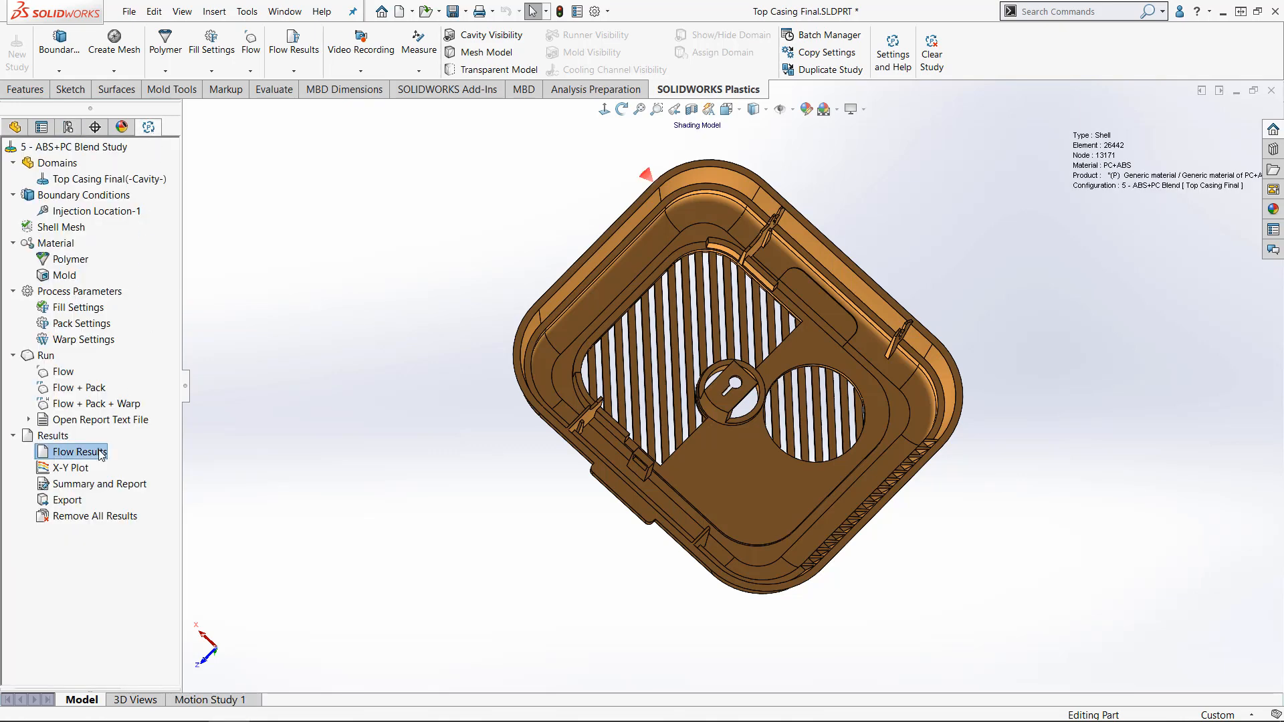
pyautogui.click(127, 461)
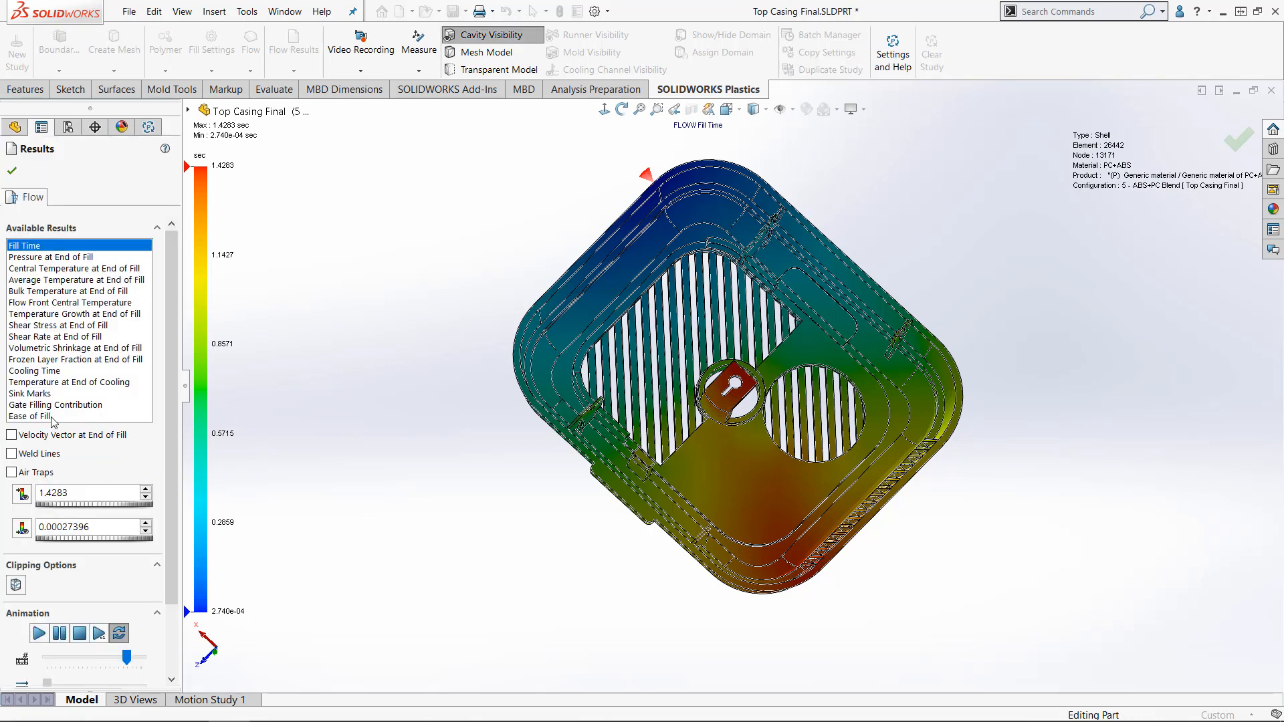
pyautogui.click(52, 415)
pyautogui.moveTo(337, 359); pyautogui.dragTo(333, 358, button='middle')
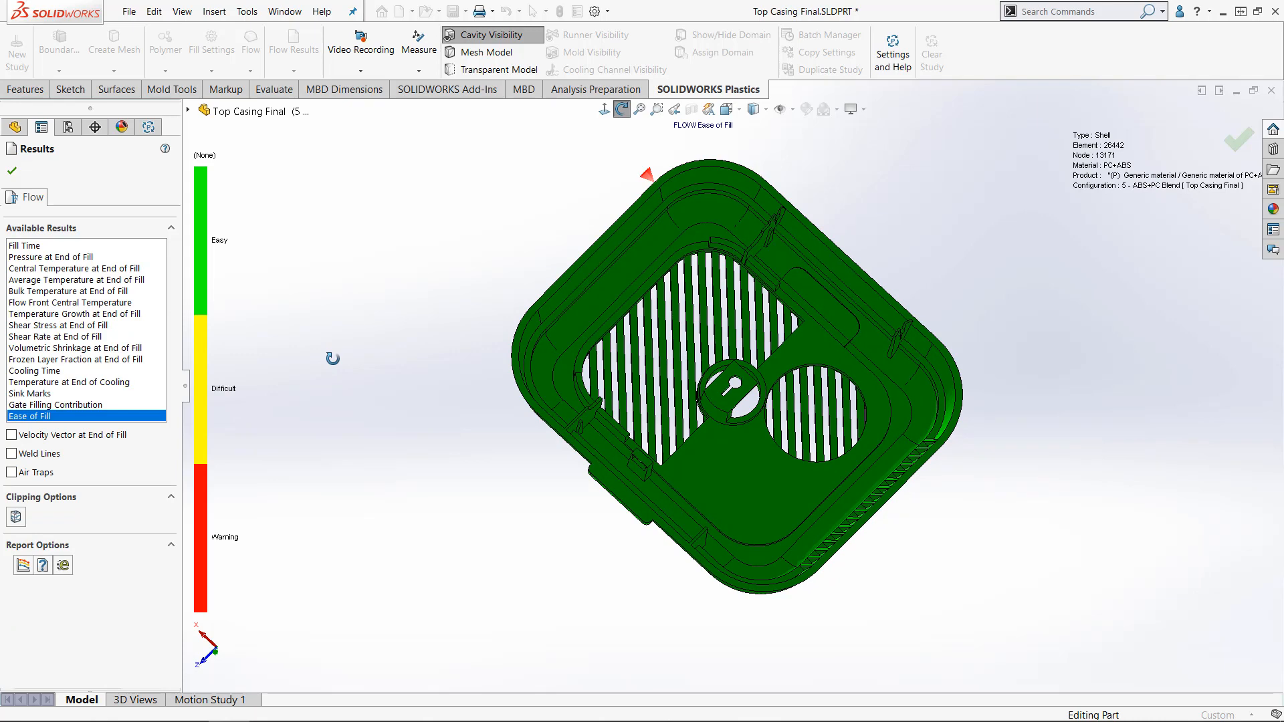
pyautogui.moveTo(332, 359); pyautogui.dragTo(333, 359, button='middle')
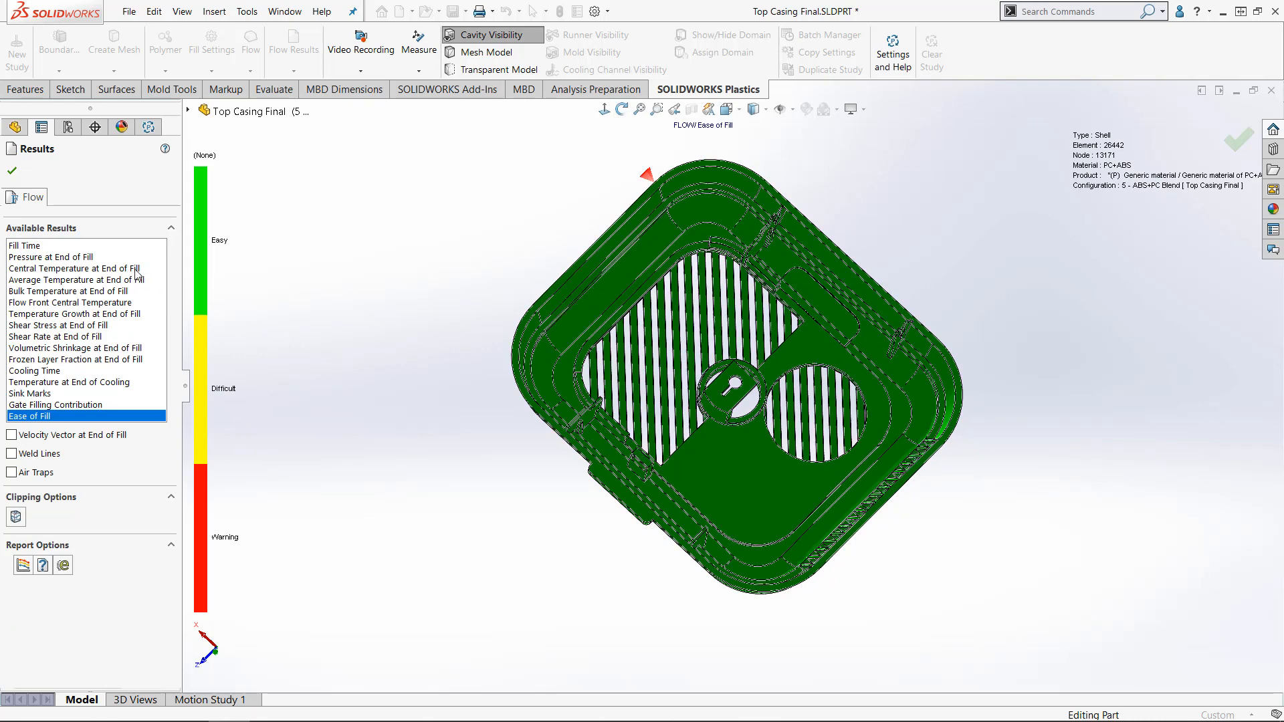
# - Examine the Pressure at End of Fill plot for the ABS+PC Blend casing and close the results
pyautogui.click(95, 259)
pyautogui.moveTo(332, 307); pyautogui.dragTo(332, 307, button='middle')
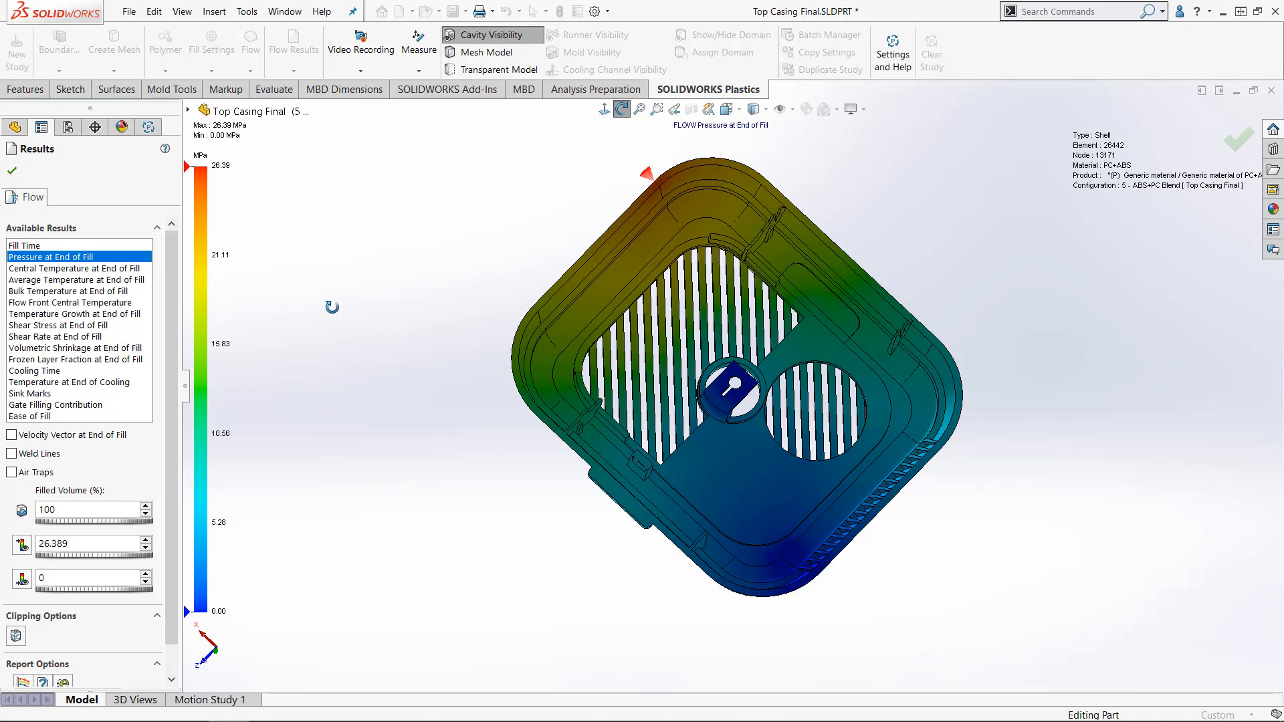
pyautogui.click(12, 171)
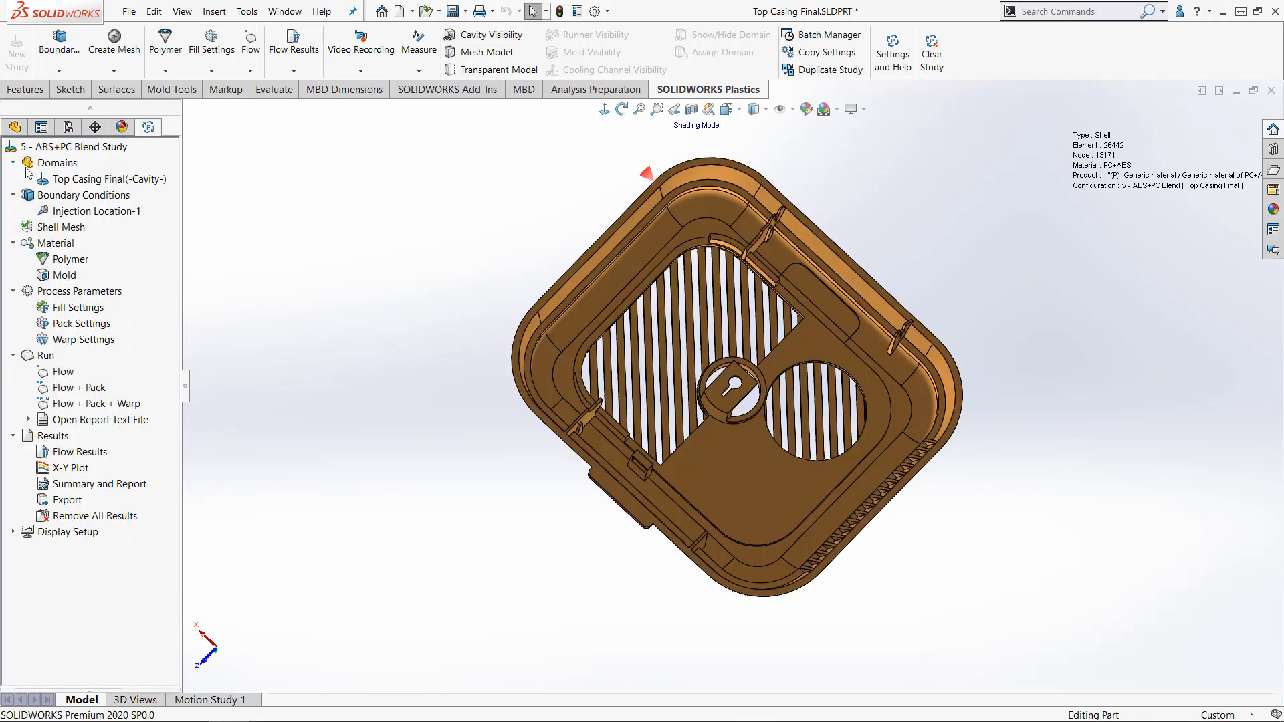